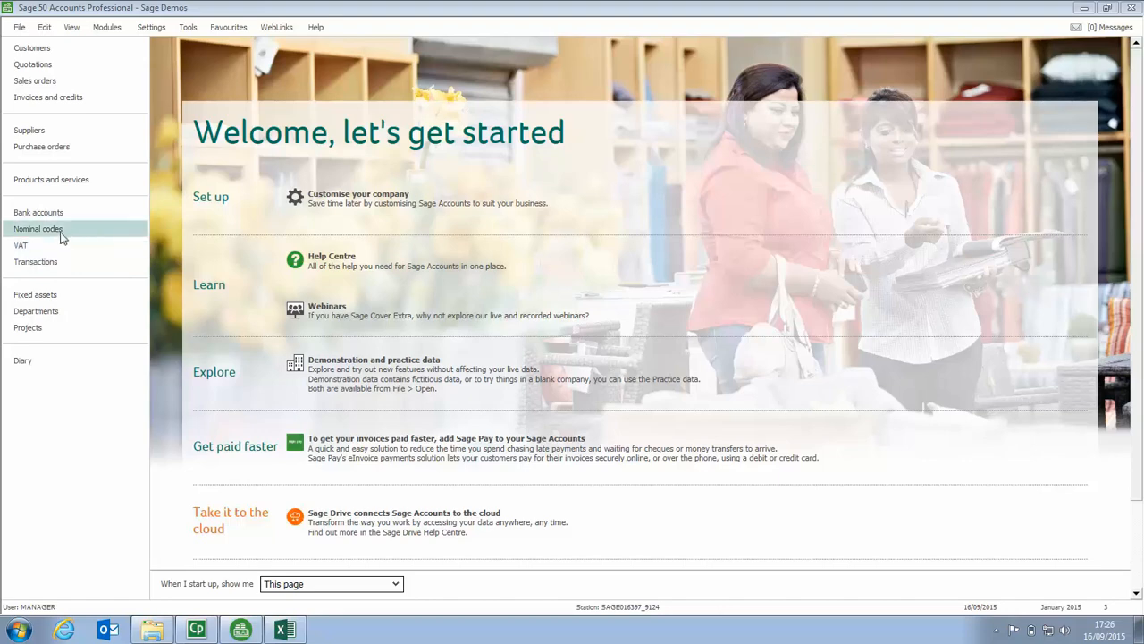
# Start a new journal entry from the nominal codes and enter Rent as its reference.
pyautogui.click(59, 232)
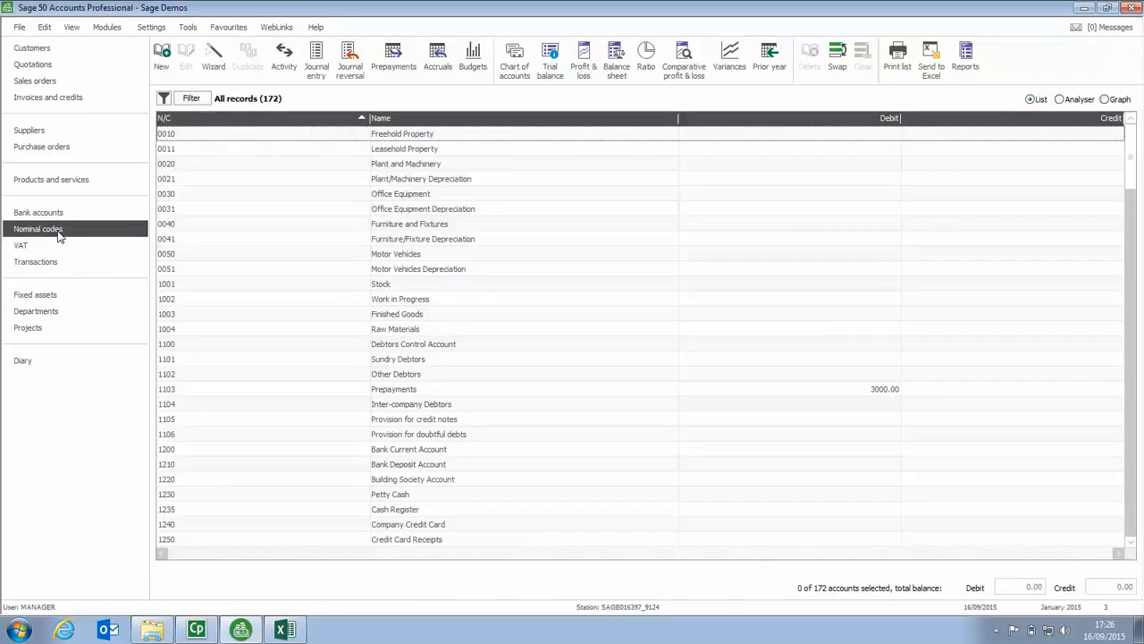
pyautogui.click(319, 69)
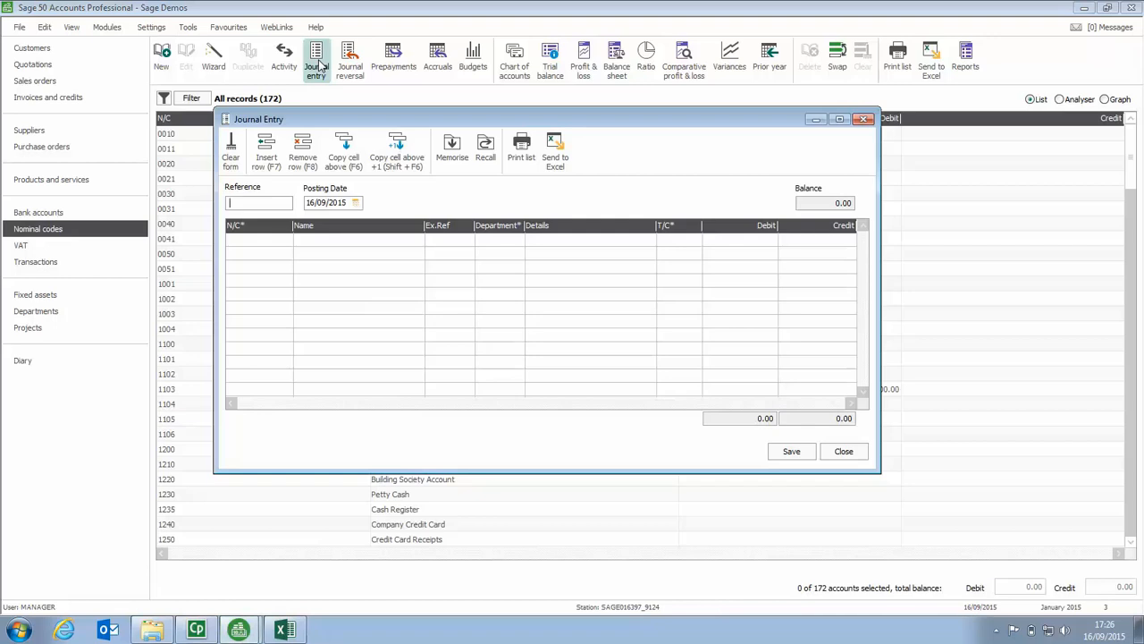
pyautogui.write('Rent')
pyautogui.press('Tab')
# Set the journal's posting date to 31/01/2015.
pyautogui.click(356, 203)
pyautogui.click(331, 218)
pyautogui.click(332, 219)
pyautogui.click(331, 218)
pyautogui.click(332, 218)
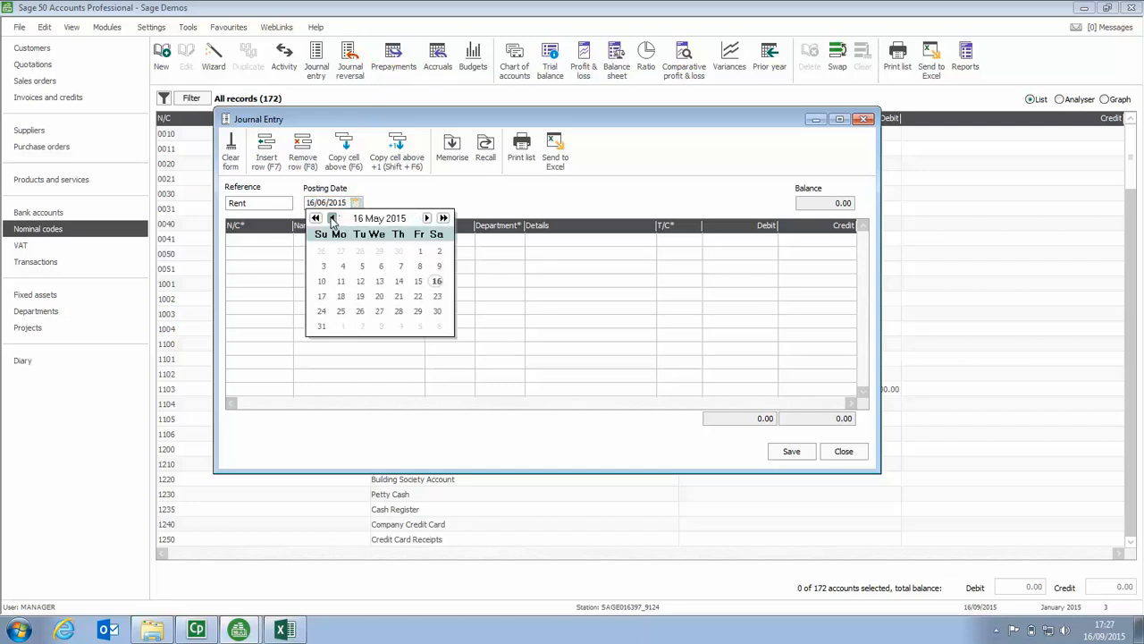
pyautogui.click(332, 218)
pyautogui.click(331, 218)
pyautogui.click(331, 219)
pyautogui.click(332, 218)
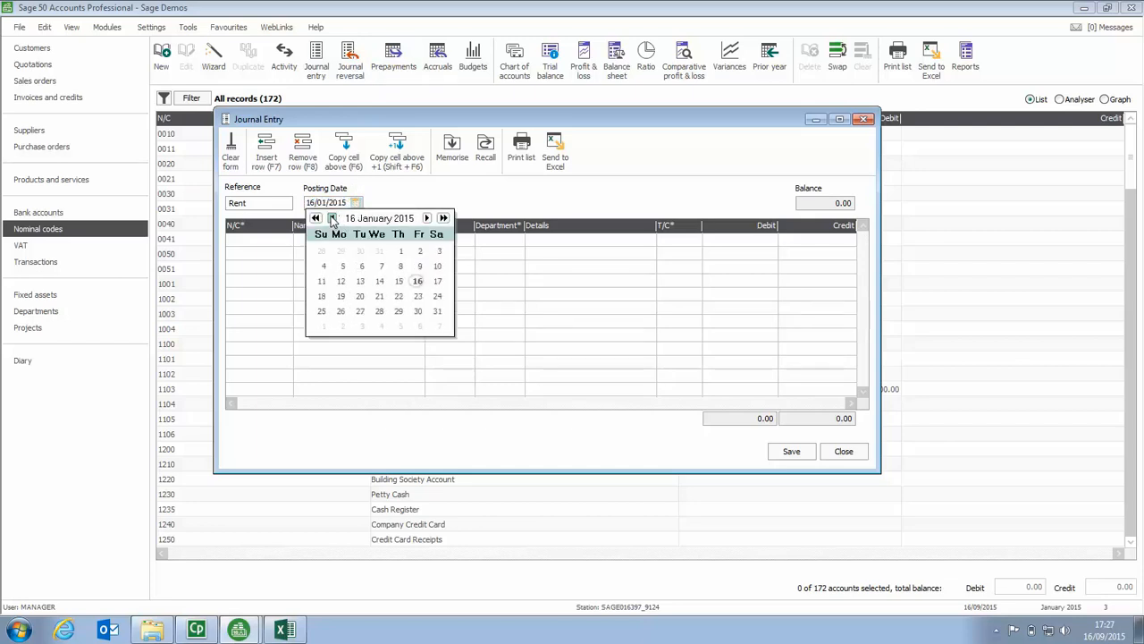
pyautogui.click(437, 311)
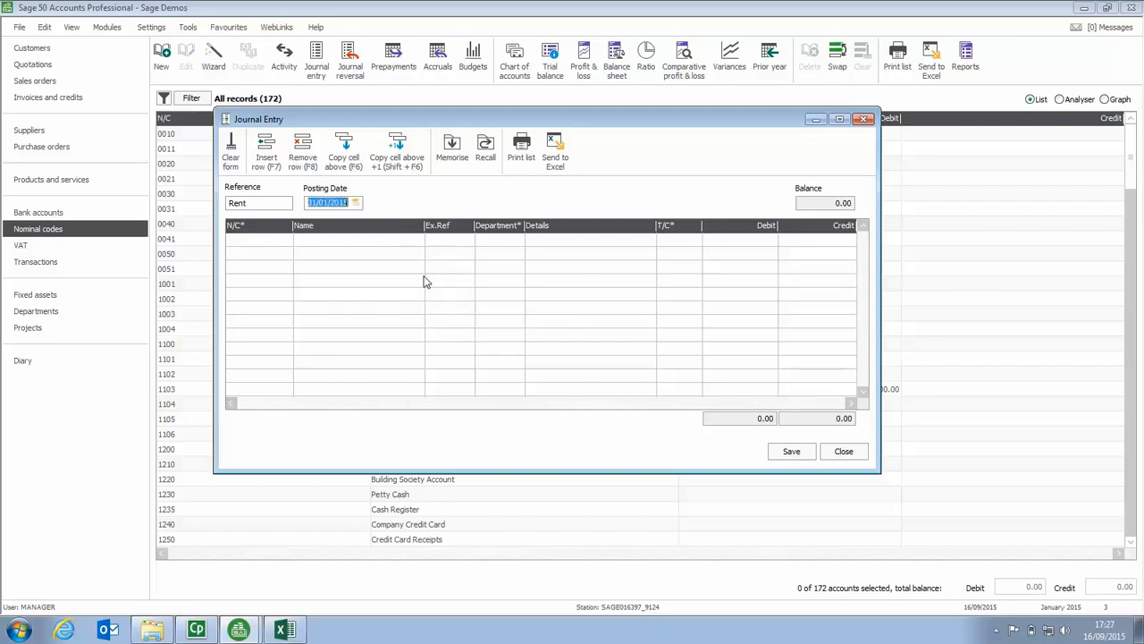
pyautogui.press('Tab')
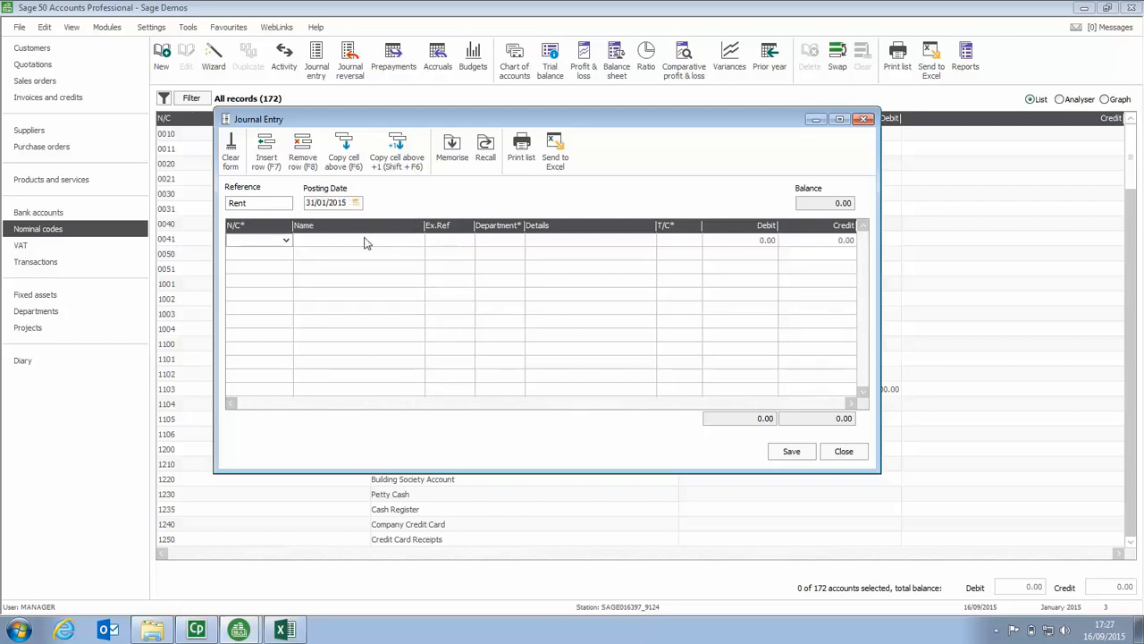
# Add a journal line for nominal code 1103 Prepayments with details "rent", tax code T9 and a credit of 1000.
pyautogui.write('1103')
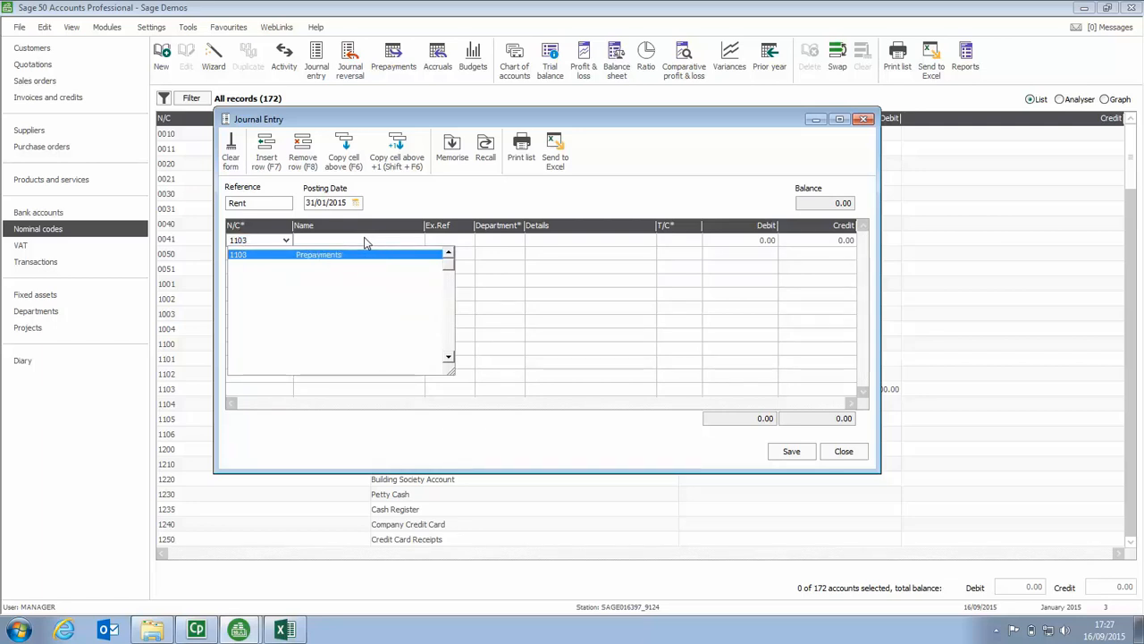
pyautogui.press('Tab')
pyautogui.press('Tab')
pyautogui.press('Tab')
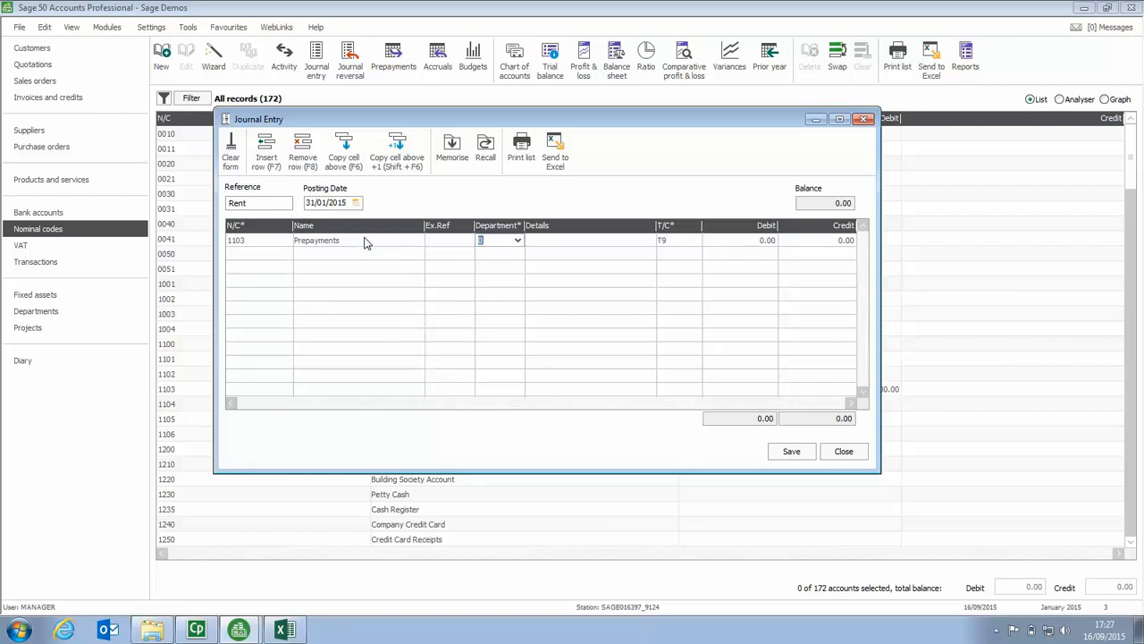
pyautogui.write('rent')
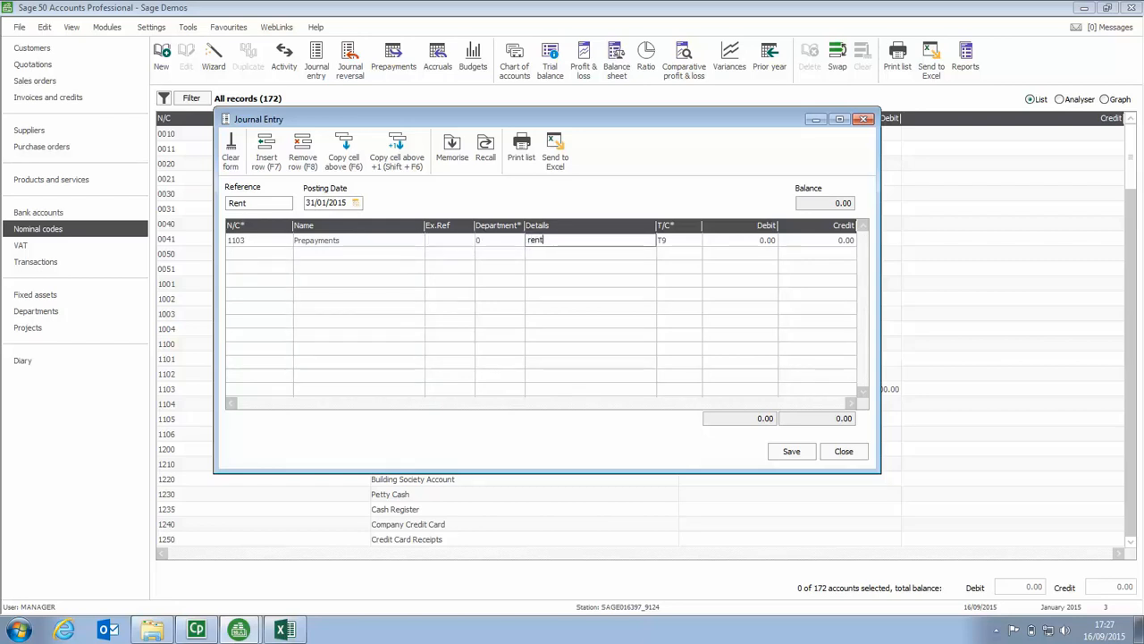
pyautogui.press('Tab')
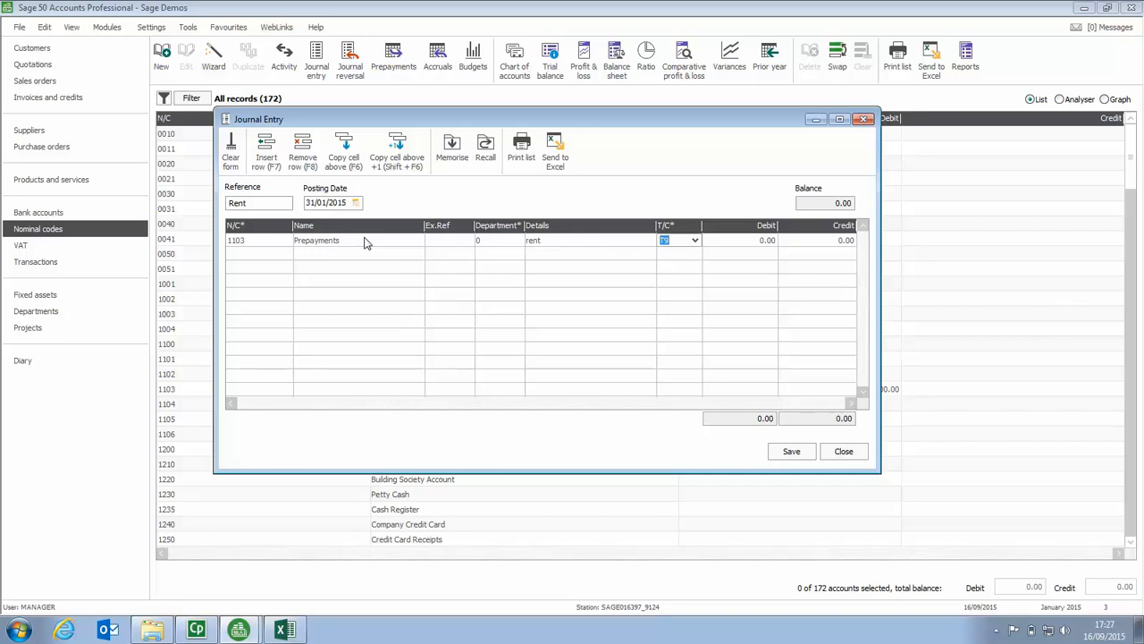
pyautogui.press('Tab')
pyautogui.press('Tab')
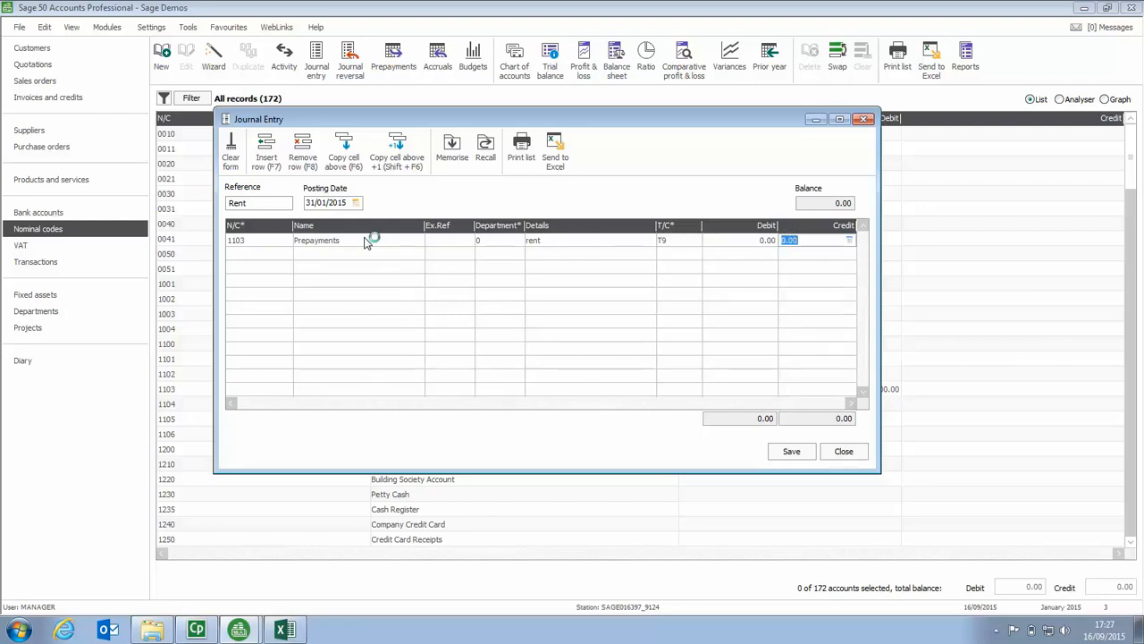
pyautogui.write('1000')
pyautogui.press('Tab')
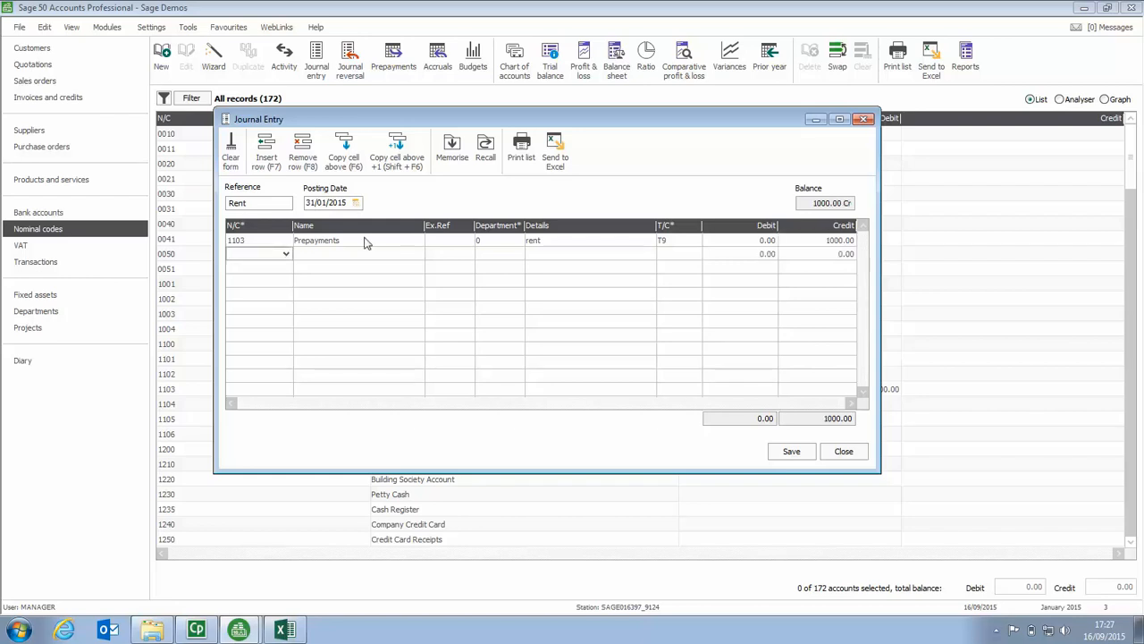
# Add a line for nominal code 7100 Rent with details "rent", tax code T9 and a debit of 1000, and save the journal.
pyautogui.write('7100')
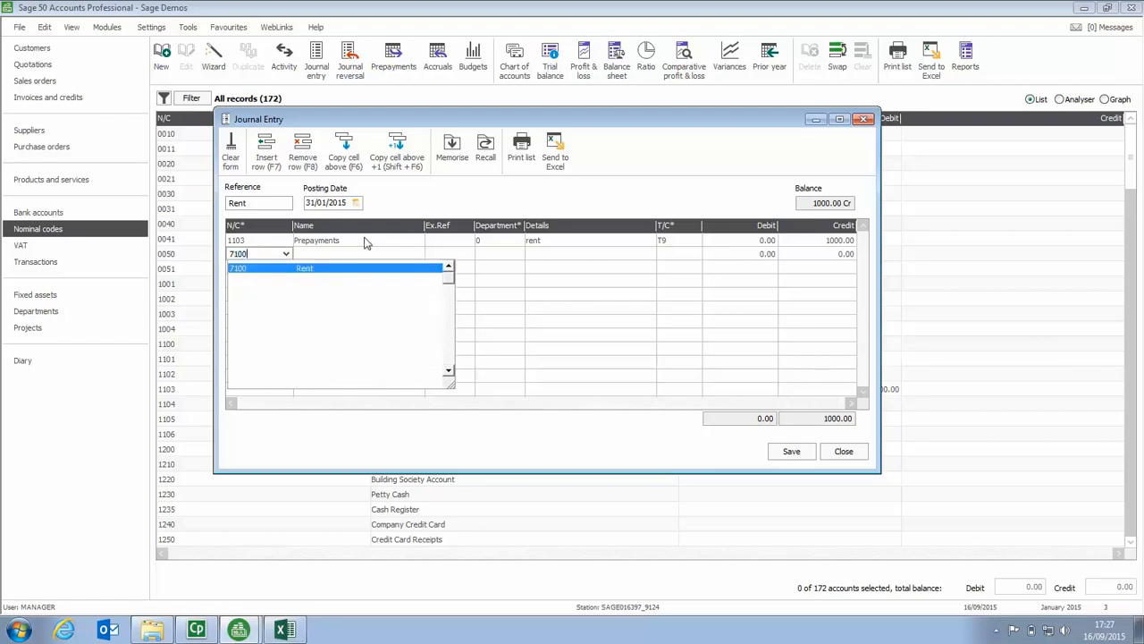
pyautogui.press('Tab')
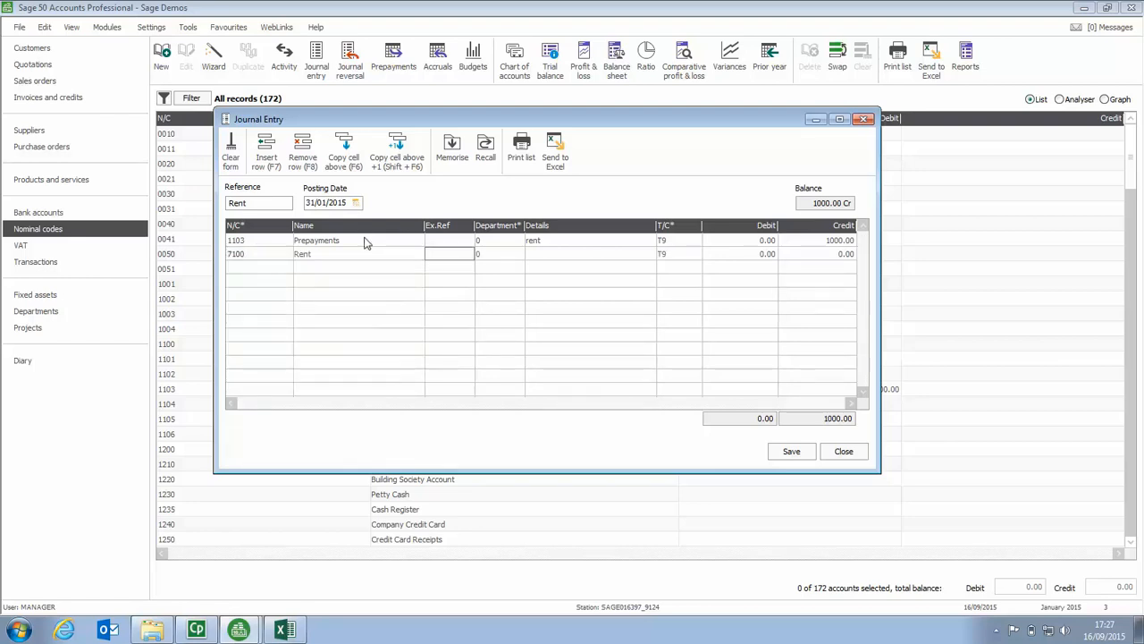
pyautogui.press('Tab')
pyautogui.press('Tab')
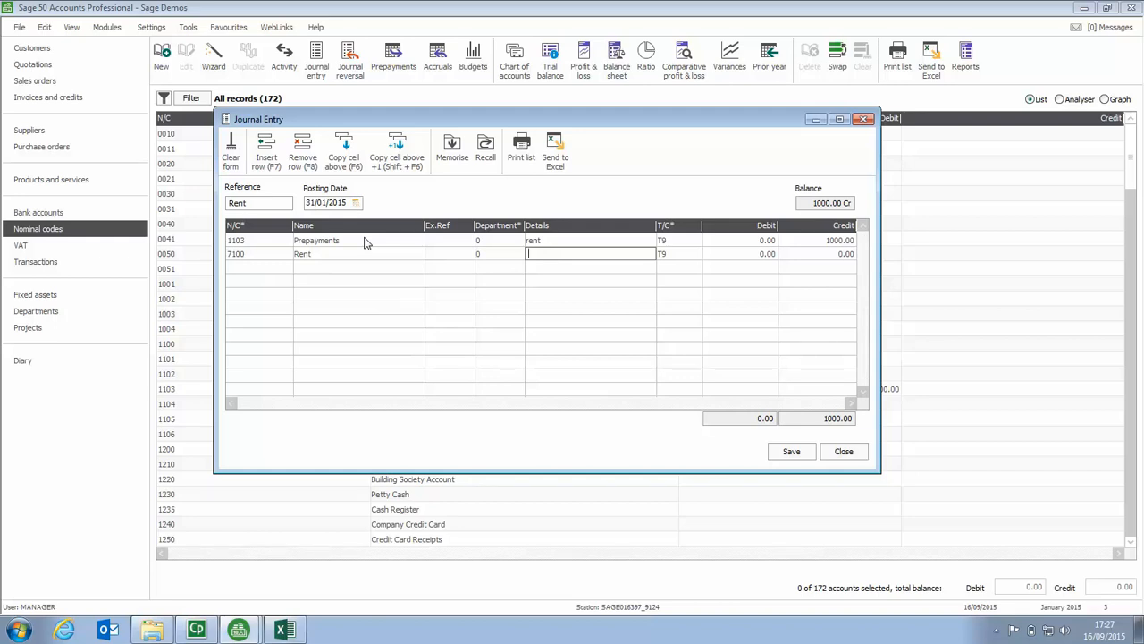
pyautogui.write('rent')
pyautogui.press('Tab')
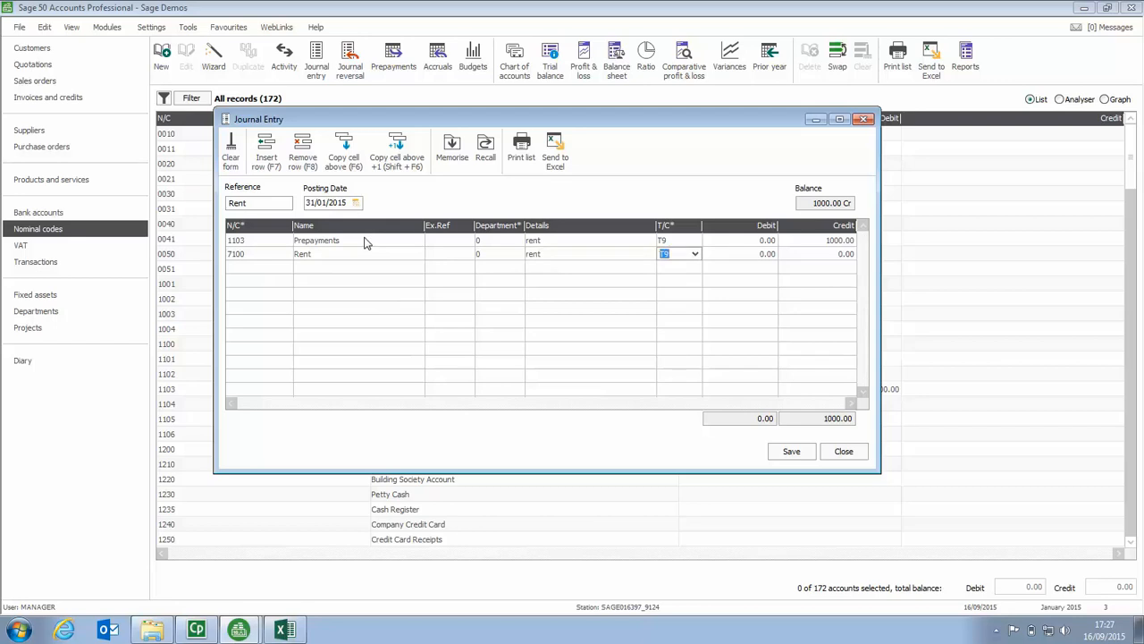
pyautogui.press('Tab')
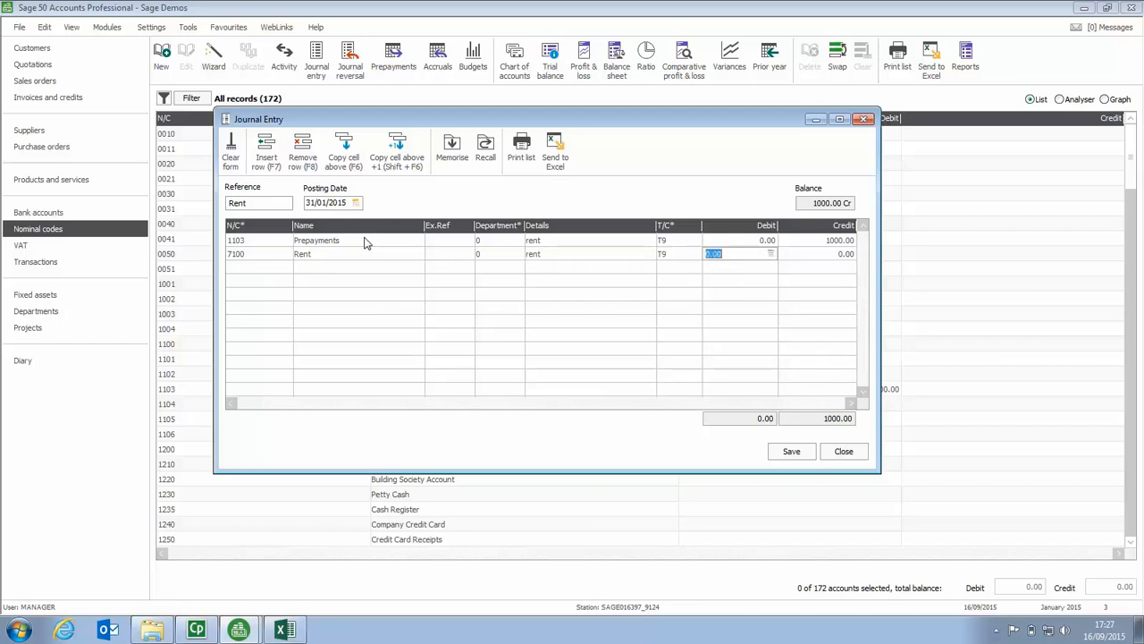
pyautogui.write('1000')
pyautogui.press('Tab')
pyautogui.press('Tab')
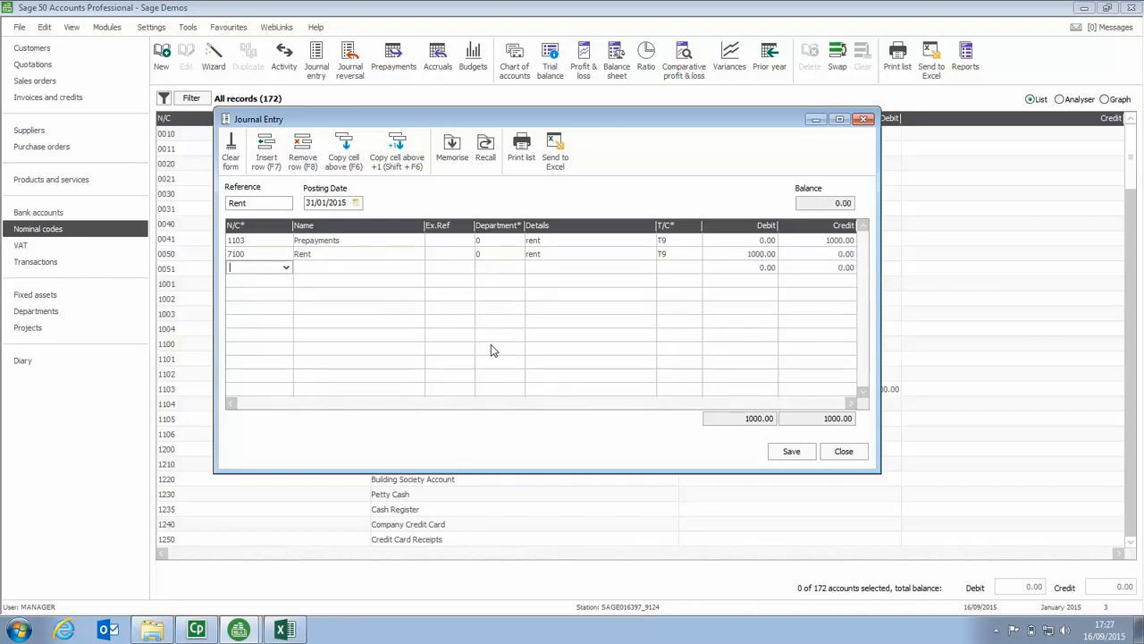
pyautogui.click(792, 452)
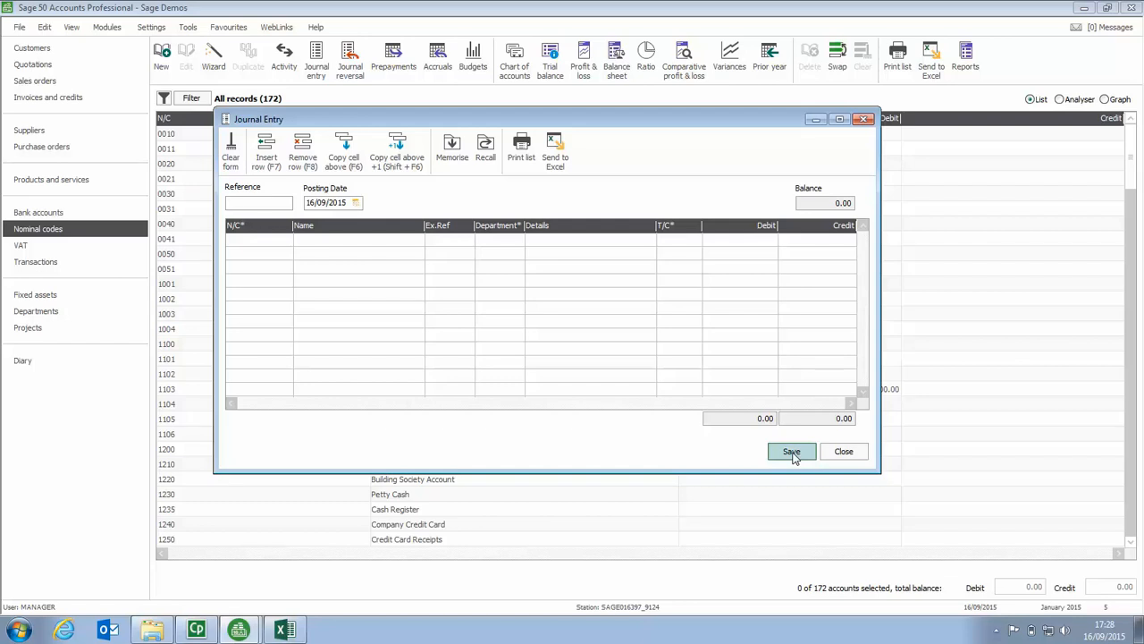
# Give the blank second journal the reference Rent and the posting date 28/02/2015.
pyautogui.write('Rent')
pyautogui.press('Tab')
pyautogui.click(357, 204)
pyautogui.click(332, 218)
pyautogui.click(332, 218)
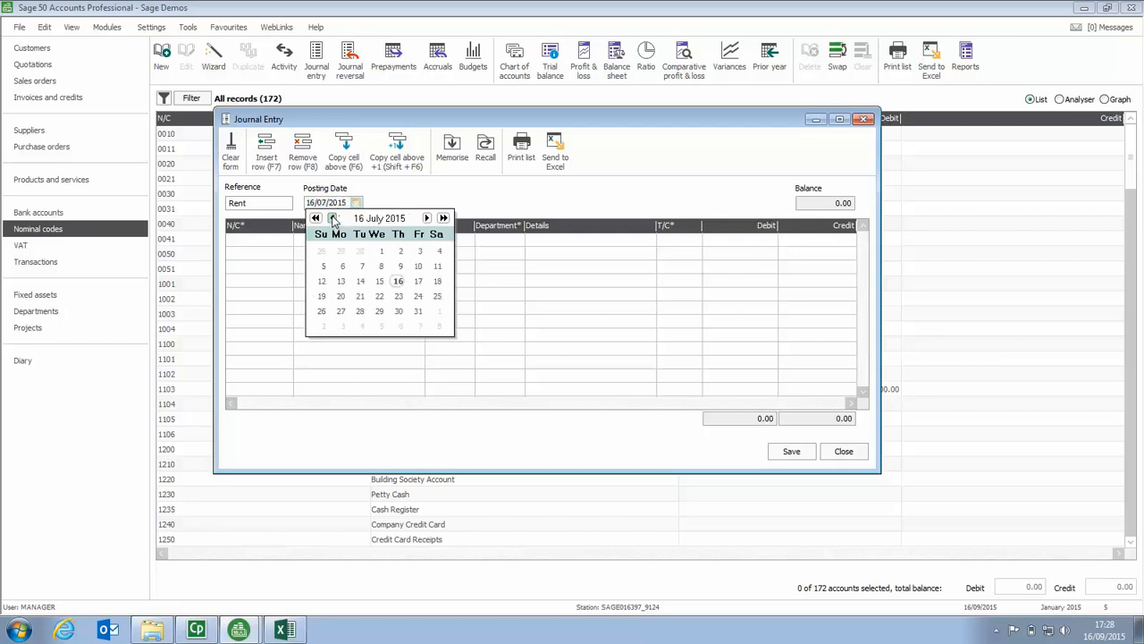
pyautogui.click(333, 218)
pyautogui.click(332, 218)
pyautogui.click(333, 218)
pyautogui.click(333, 218)
pyautogui.click(332, 218)
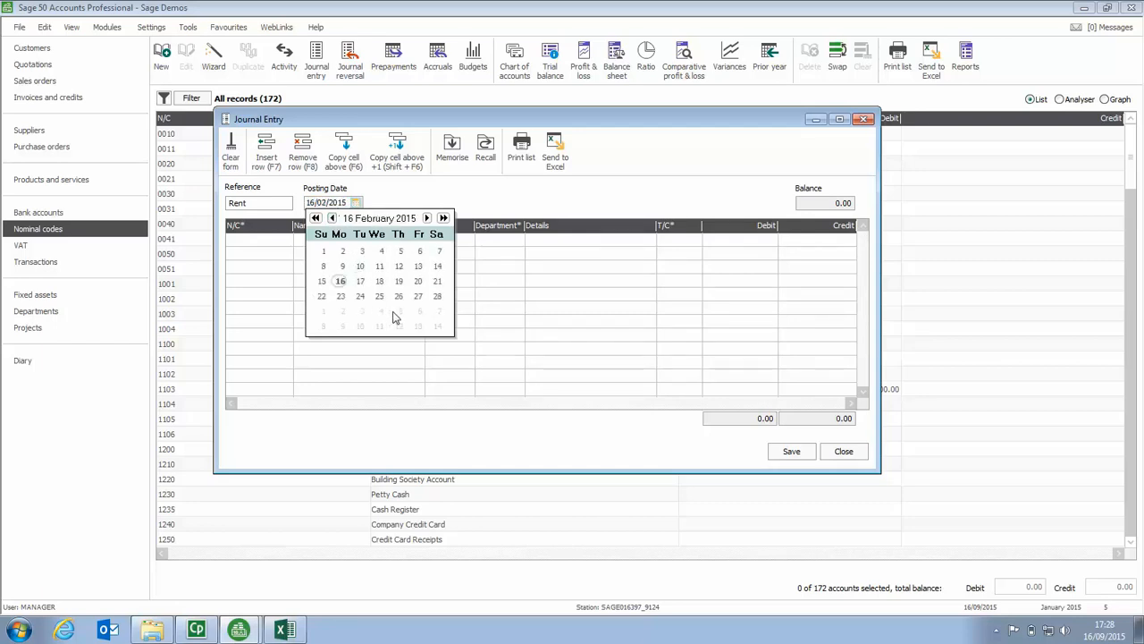
pyautogui.click(437, 297)
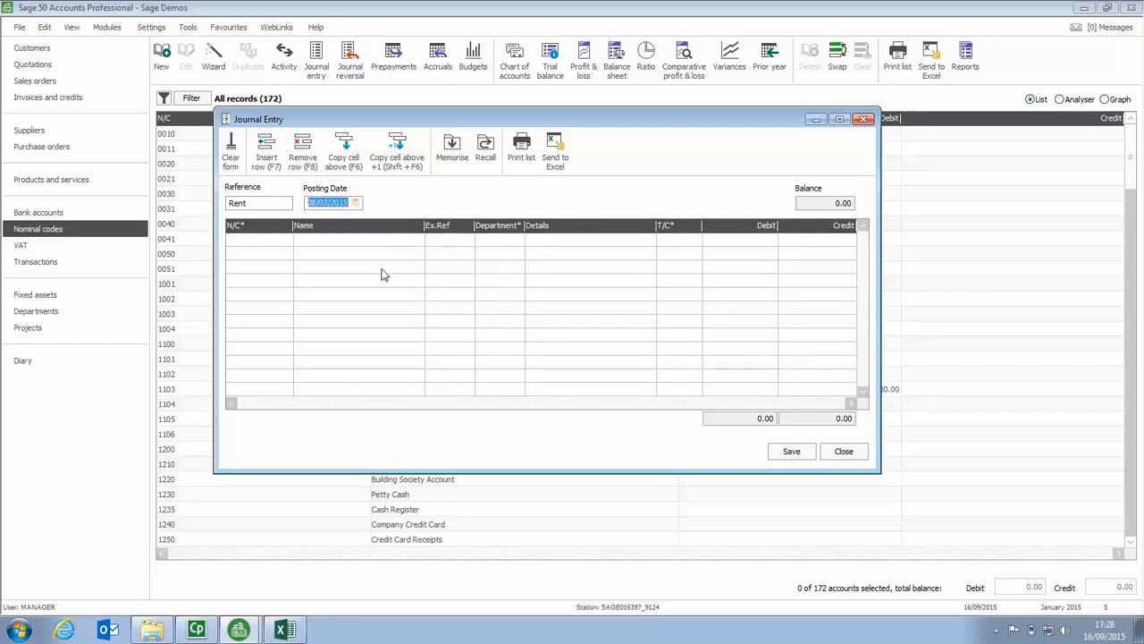
pyautogui.press('Tab')
# Enter the February line for nominal code 1103 Prepayments with details "Rent", tax code T9 and a credit of 1000.
pyautogui.write('1103')
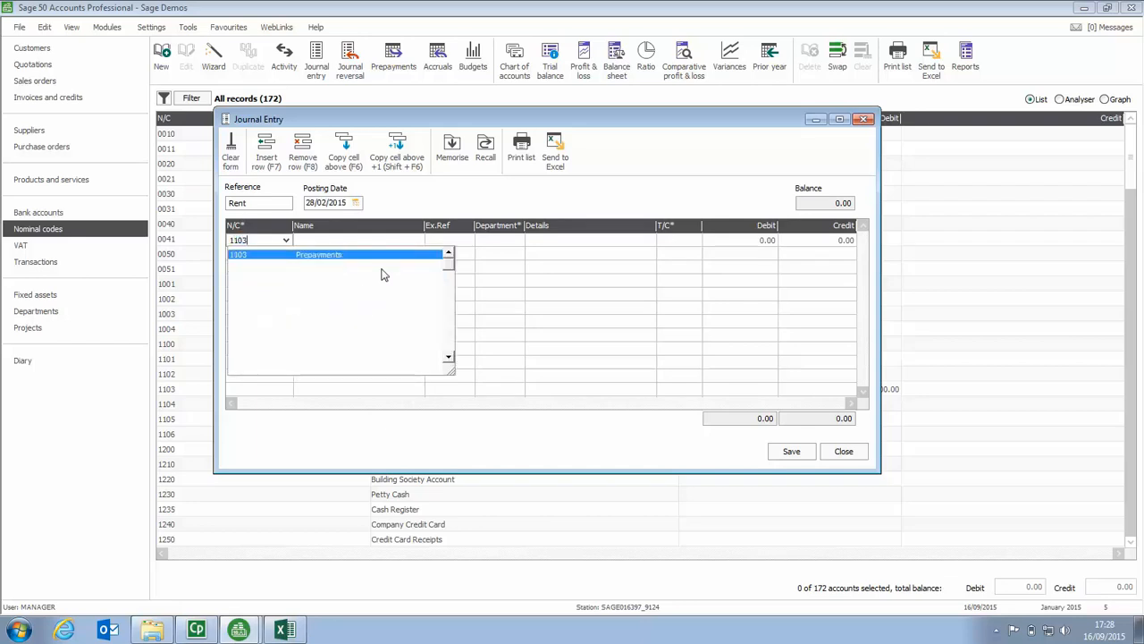
pyautogui.press('Tab')
pyautogui.press('Tab')
pyautogui.press('Tab')
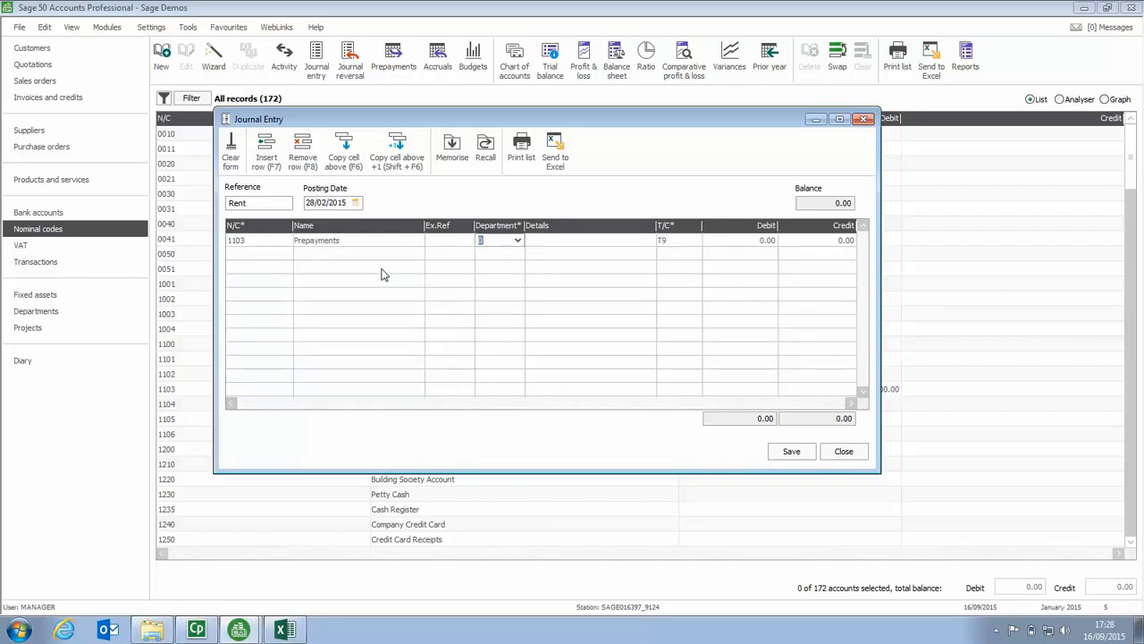
pyautogui.write('Rent')
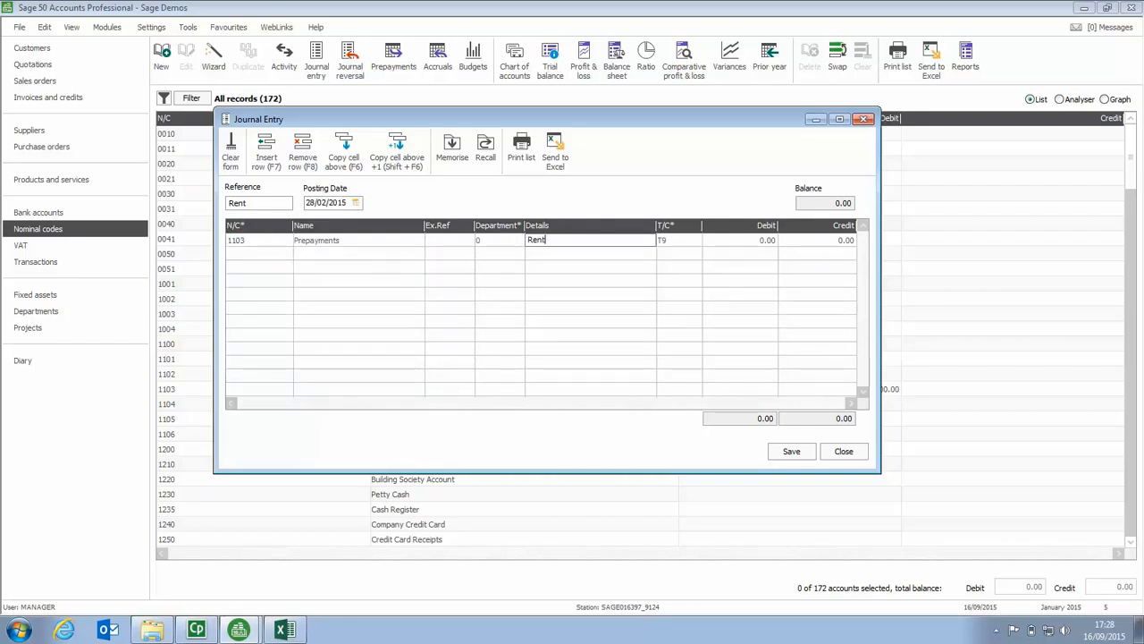
pyautogui.press('Tab')
pyautogui.press('Tab')
pyautogui.press('Tab')
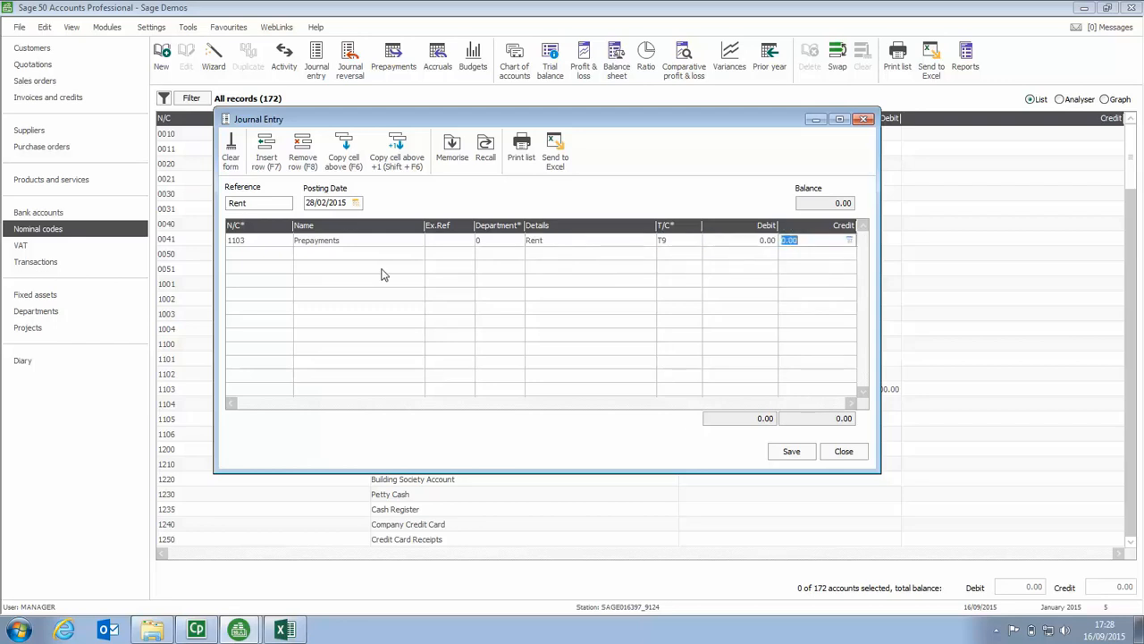
pyautogui.write('1000')
pyautogui.press('Tab')
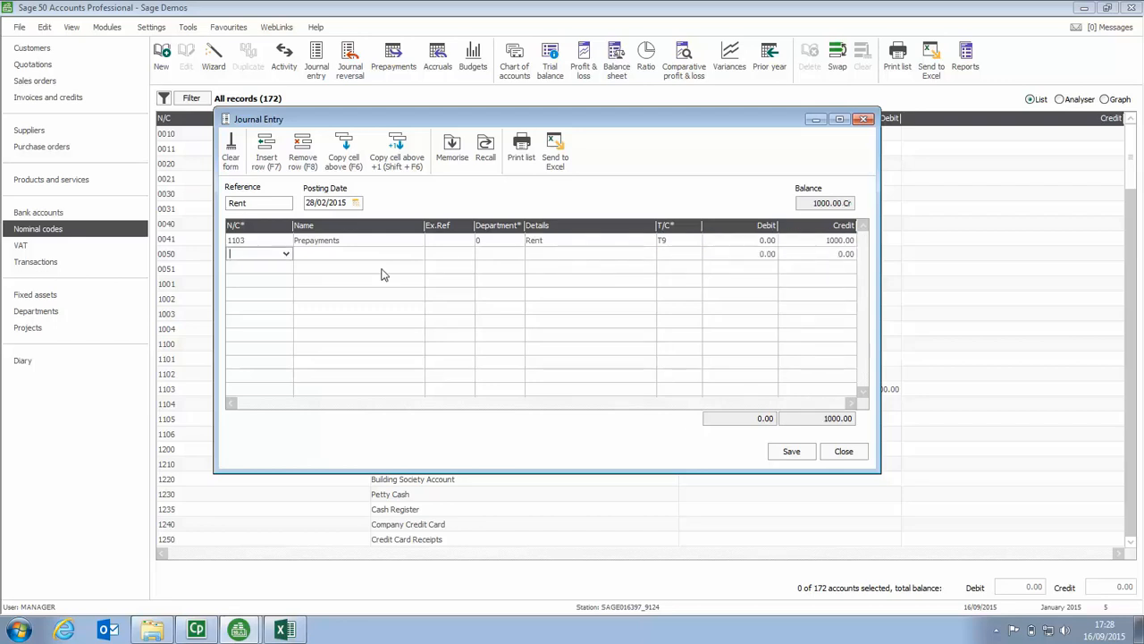
# Add a 7100 Rent line, copying the details from the row above, with T9 and a 1000 debit, and save the February journal.
pyautogui.write('7100')
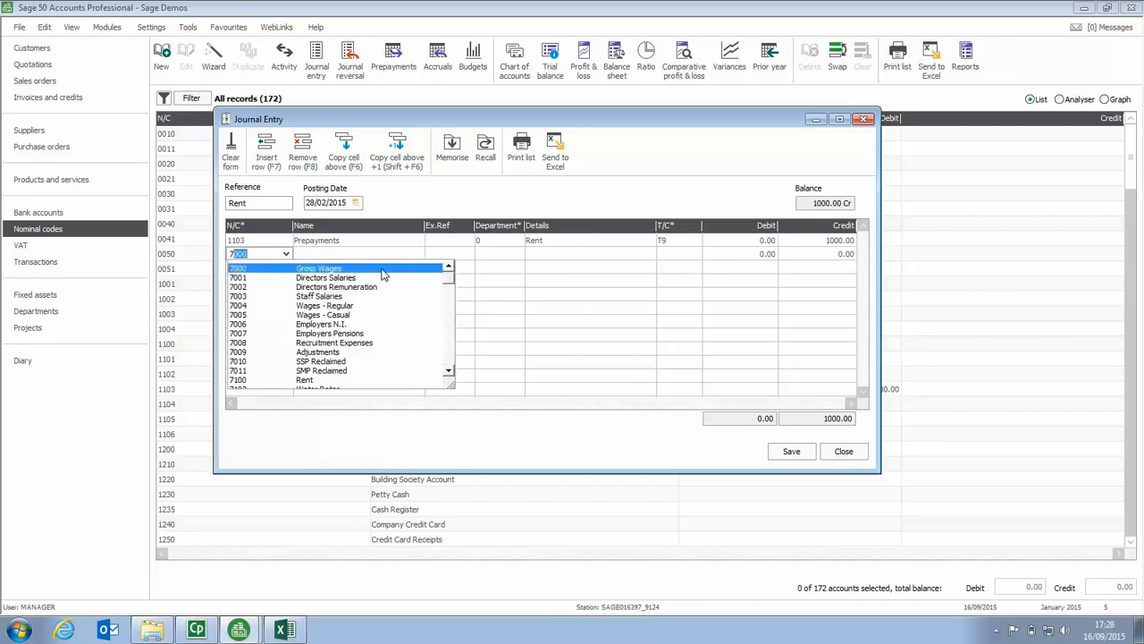
pyautogui.press('Tab')
pyautogui.press('Tab')
pyautogui.press('Tab')
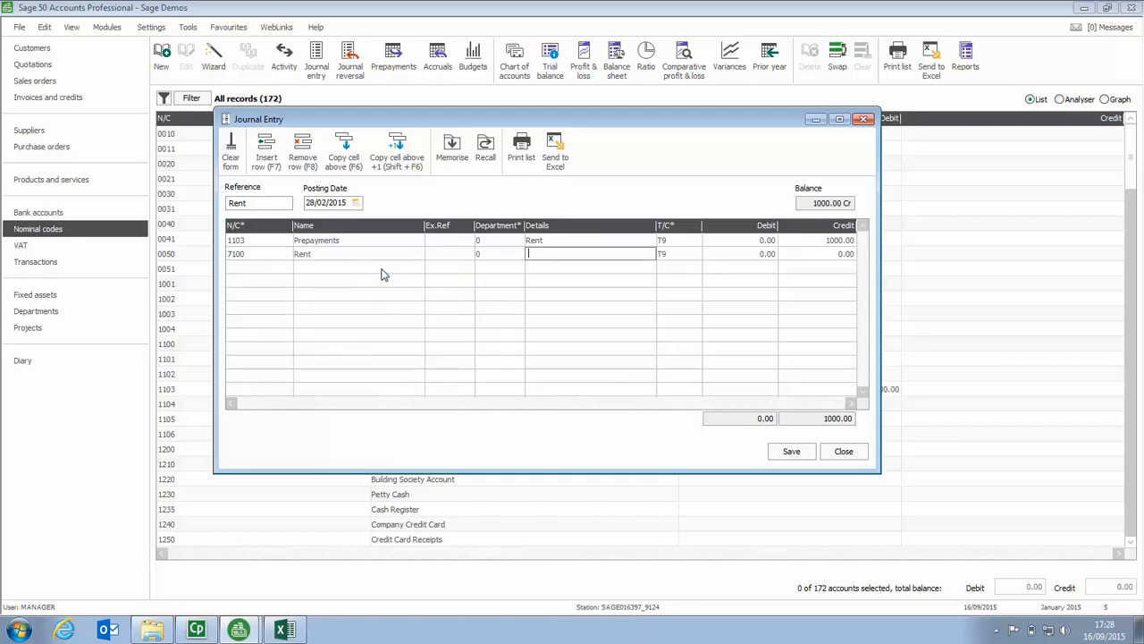
pyautogui.press('F6')
pyautogui.press('Tab')
pyautogui.press('Tab')
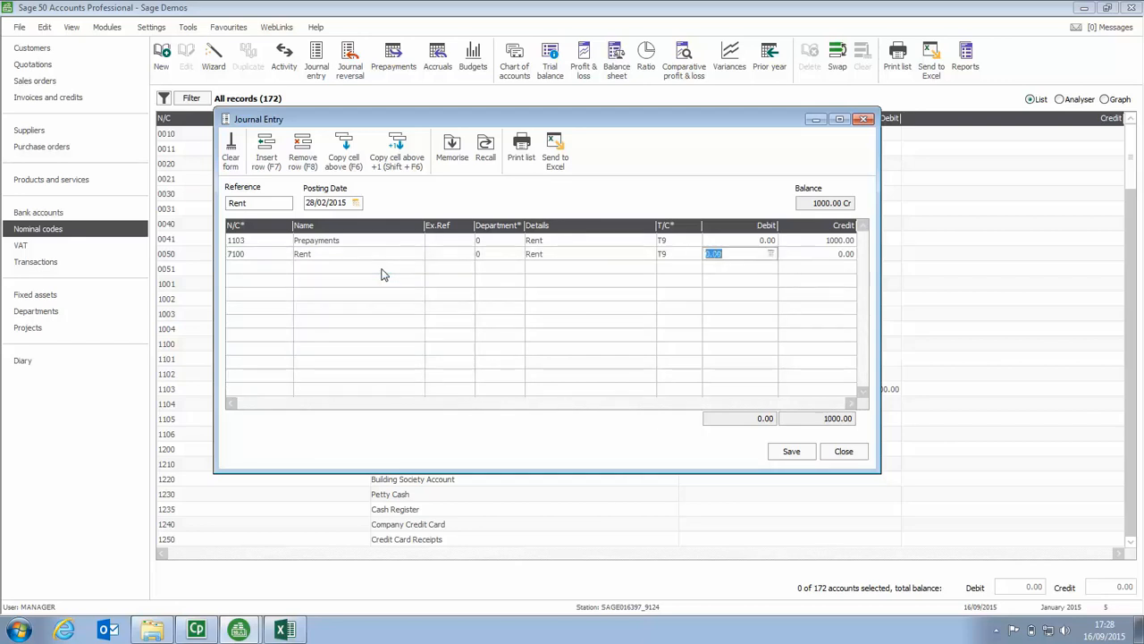
pyautogui.write('1000')
pyautogui.press('Tab')
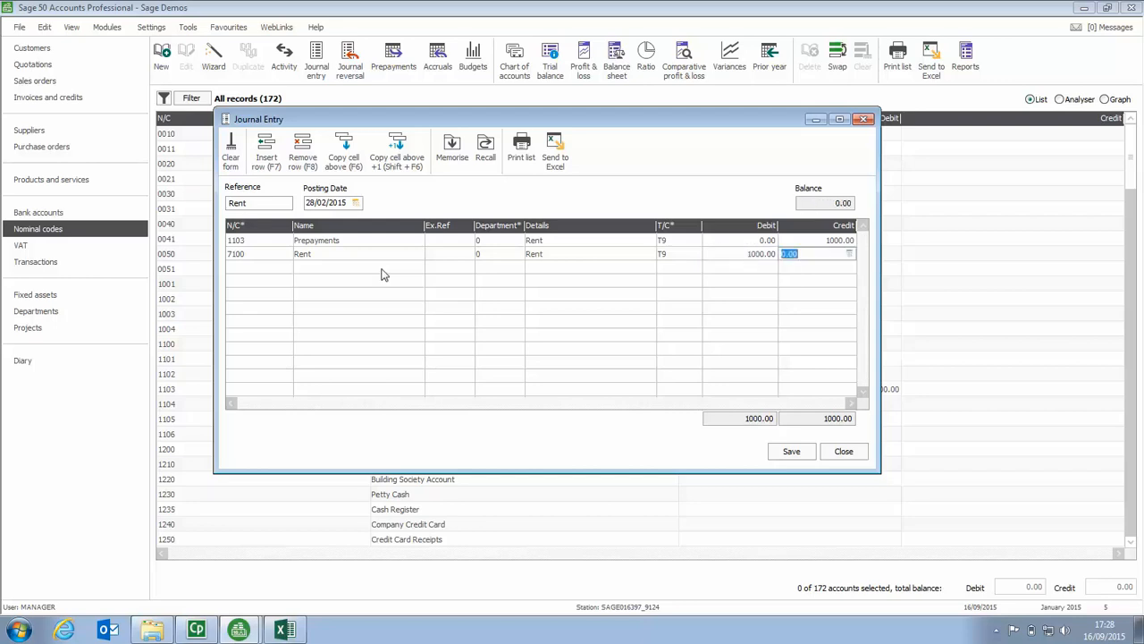
pyautogui.click(793, 452)
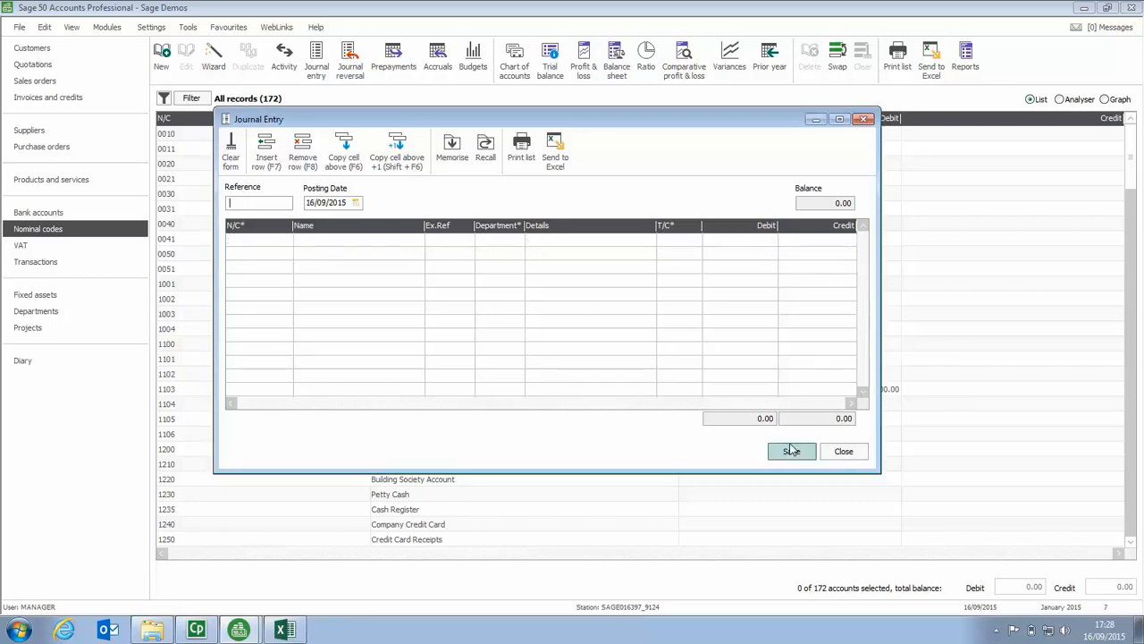
# Enter Rent, with a capital R, as the reference of the third journal.
pyautogui.write('rent')
pyautogui.press('BackSpace')
pyautogui.press('BackSpace')
pyautogui.press('BackSpace')
pyautogui.press('BackSpace')
pyautogui.write('rent')
pyautogui.press('BackSpace')
pyautogui.press('BackSpace')
pyautogui.press('BackSpace')
pyautogui.press('BackSpace')
pyautogui.write('Rent')
pyautogui.press('Tab')
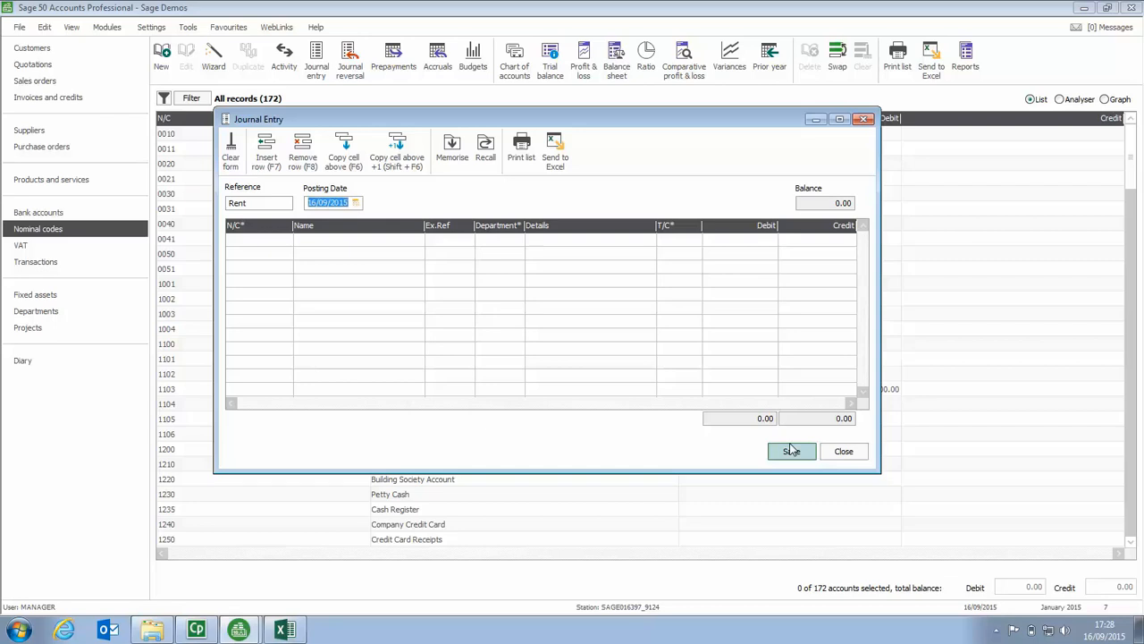
# Set the posting date of the third journal to 31/03/2015.
pyautogui.click(356, 203)
pyautogui.click(332, 218)
pyautogui.click(332, 218)
pyautogui.click(331, 218)
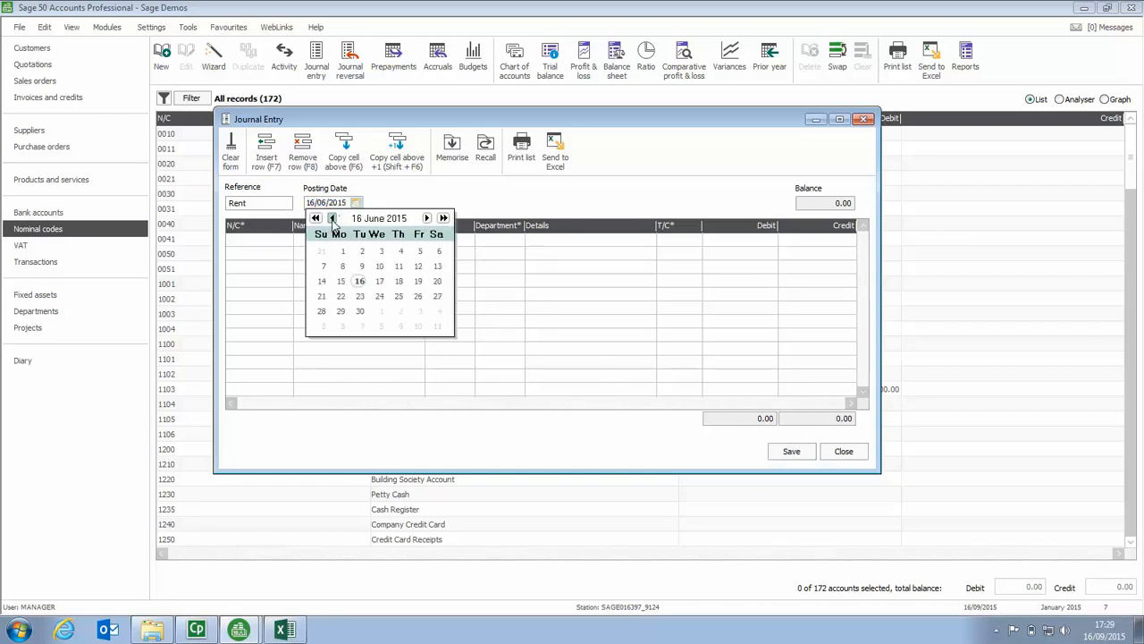
pyautogui.click(332, 218)
pyautogui.click(332, 218)
pyautogui.click(332, 218)
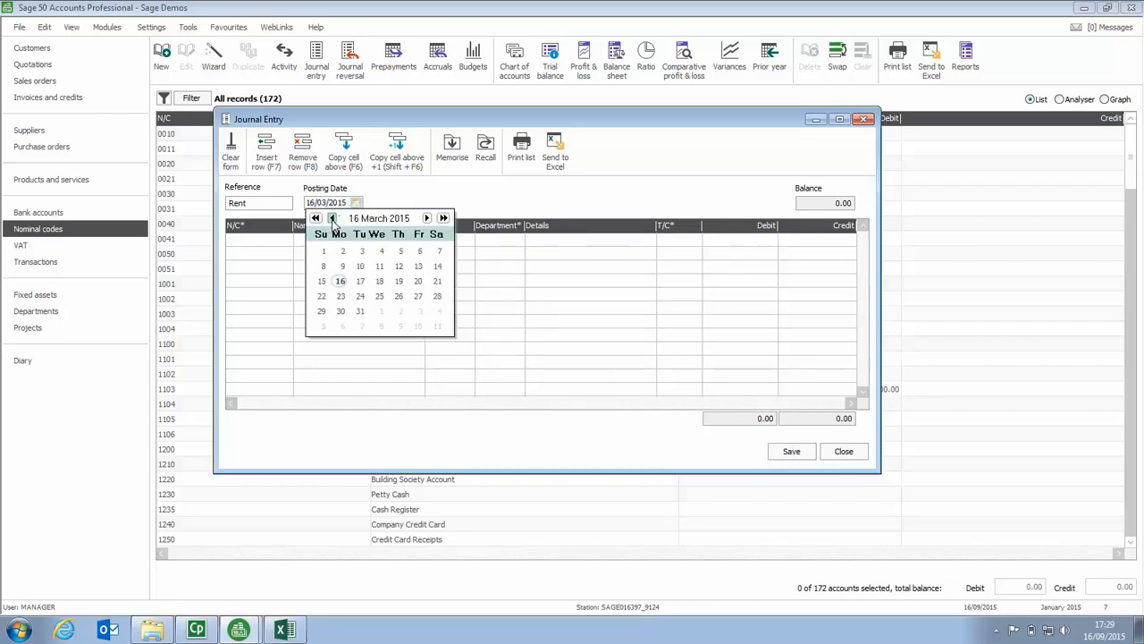
pyautogui.click(361, 313)
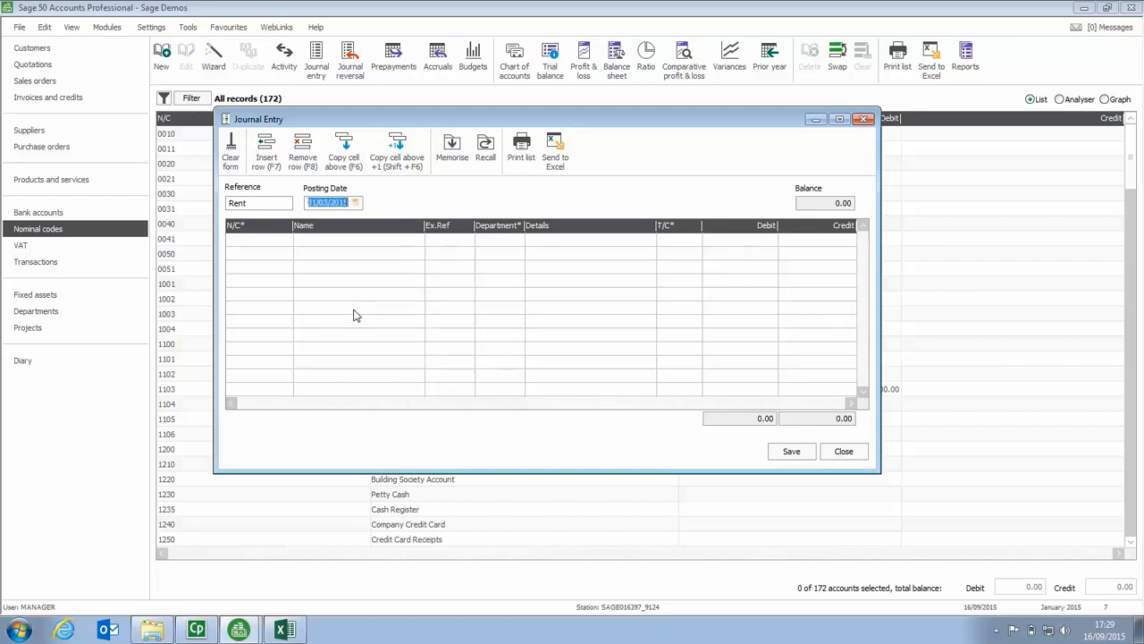
# Enter the March line for nominal code 1103 Prepayments with details "rent", tax code T9 and a credit of 1000.
pyautogui.press('Tab')
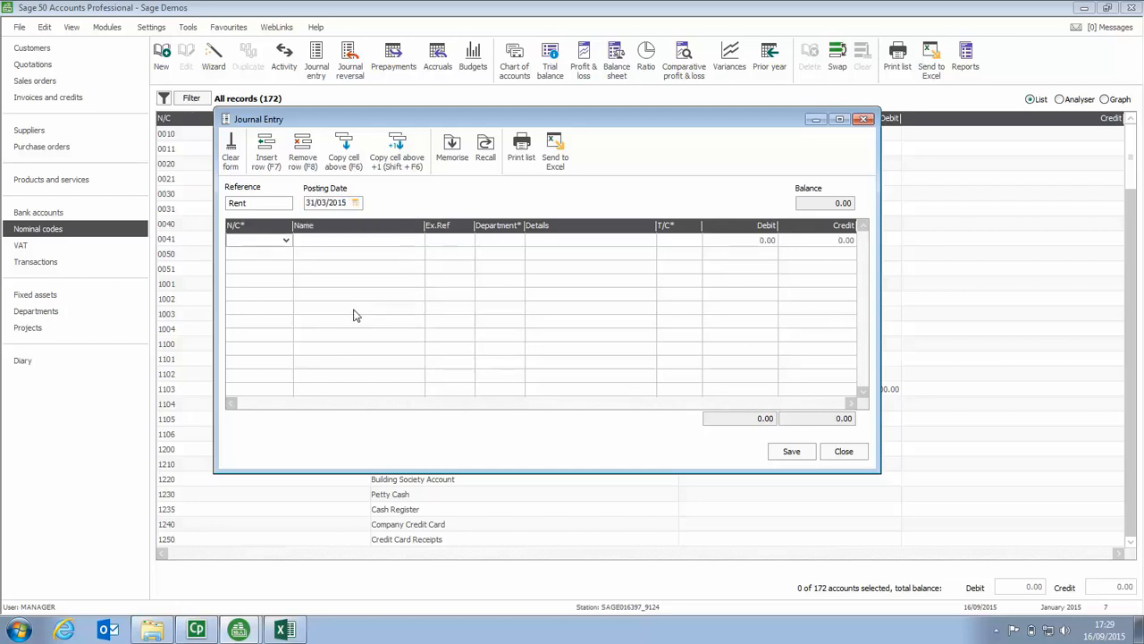
pyautogui.write('1103')
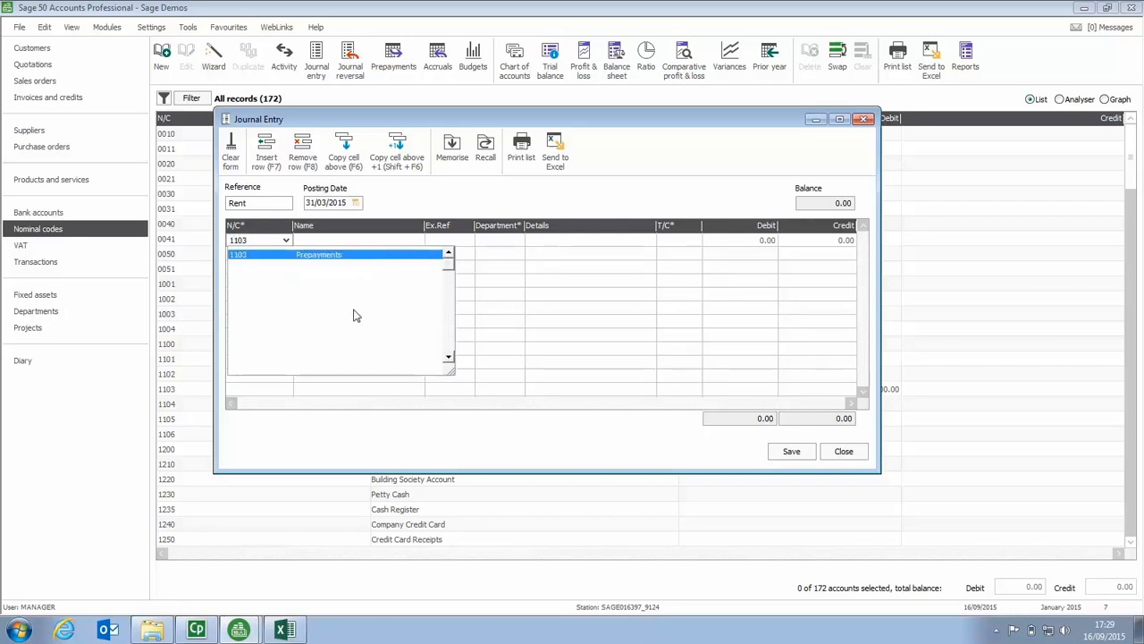
pyautogui.press('Tab')
pyautogui.press('Tab')
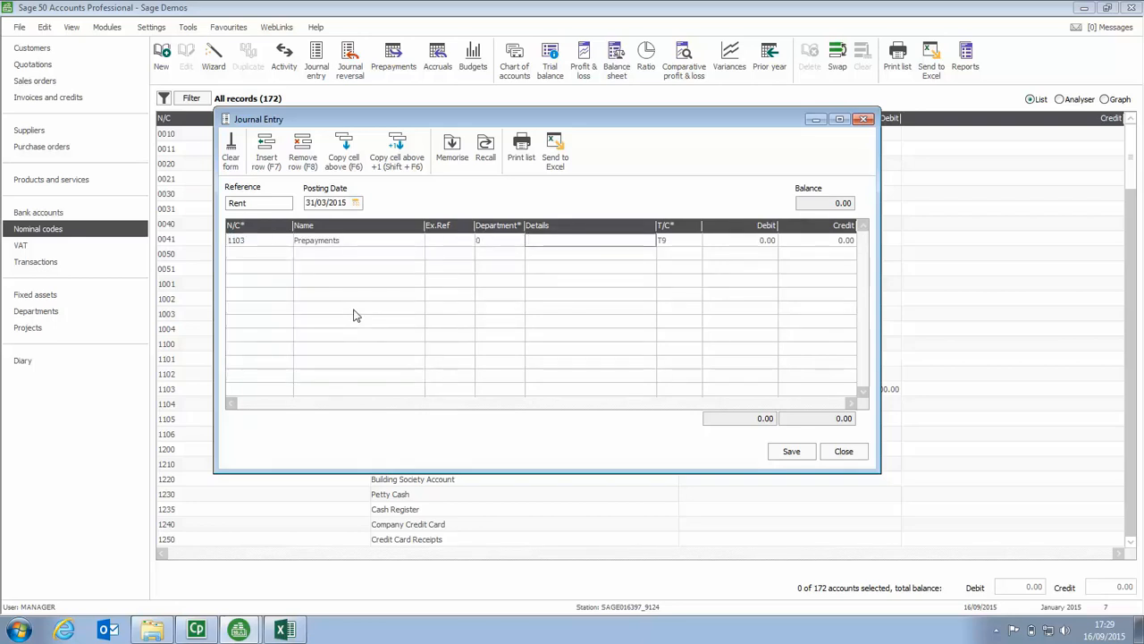
pyautogui.write('rent')
pyautogui.press('Tab')
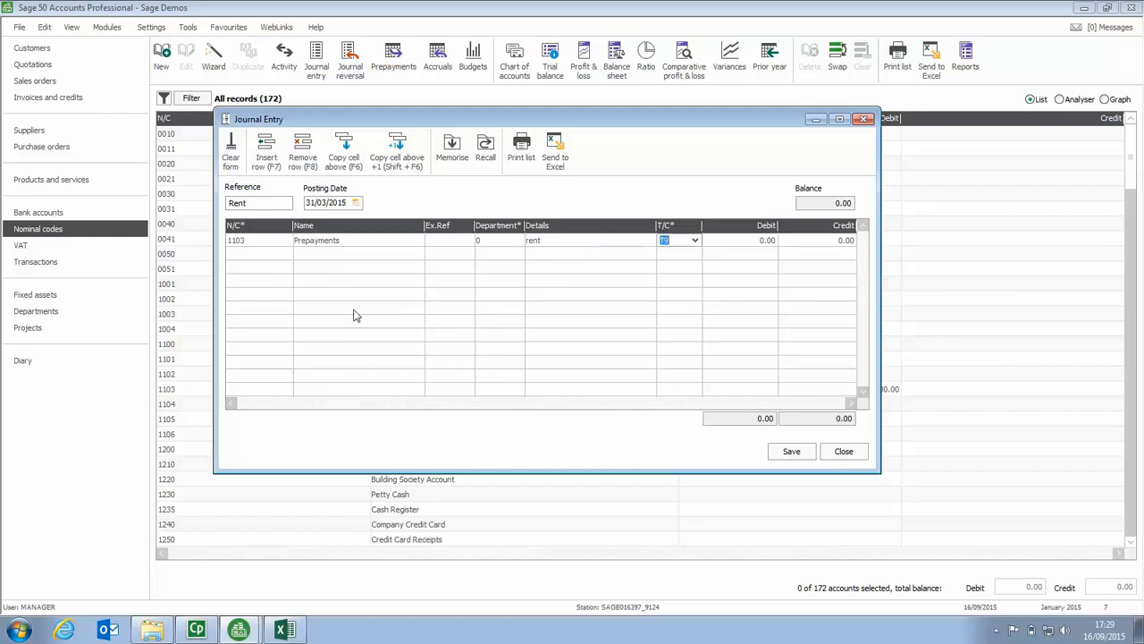
pyautogui.press('Tab')
pyautogui.press('Tab')
pyautogui.write('1000')
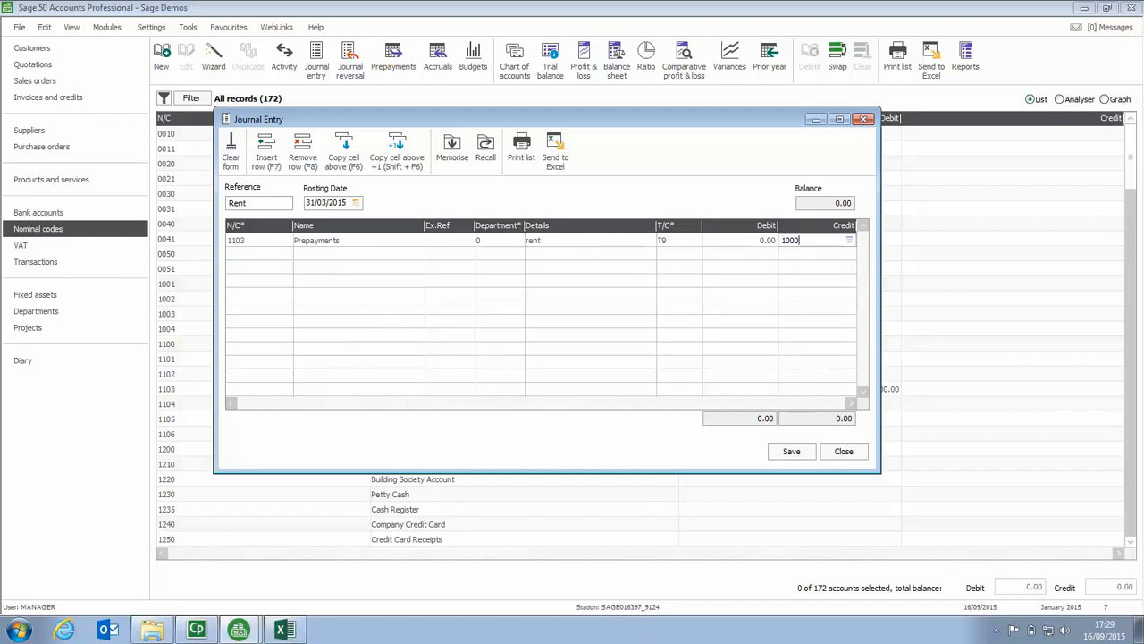
pyautogui.press('Tab')
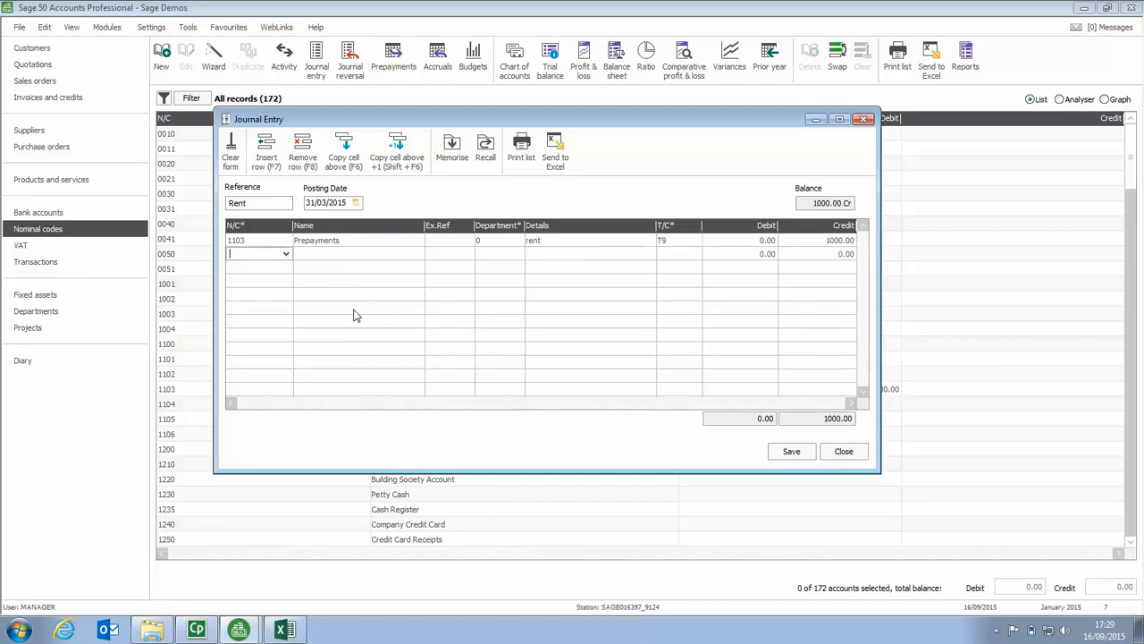
# Add a 7100 Rent line with details "rent", T9 and a 1000 debit, save the March journal and close journal entry.
pyautogui.write('7100')
pyautogui.press('Tab')
pyautogui.press('Tab')
pyautogui.press('Tab')
pyautogui.press('Tab')
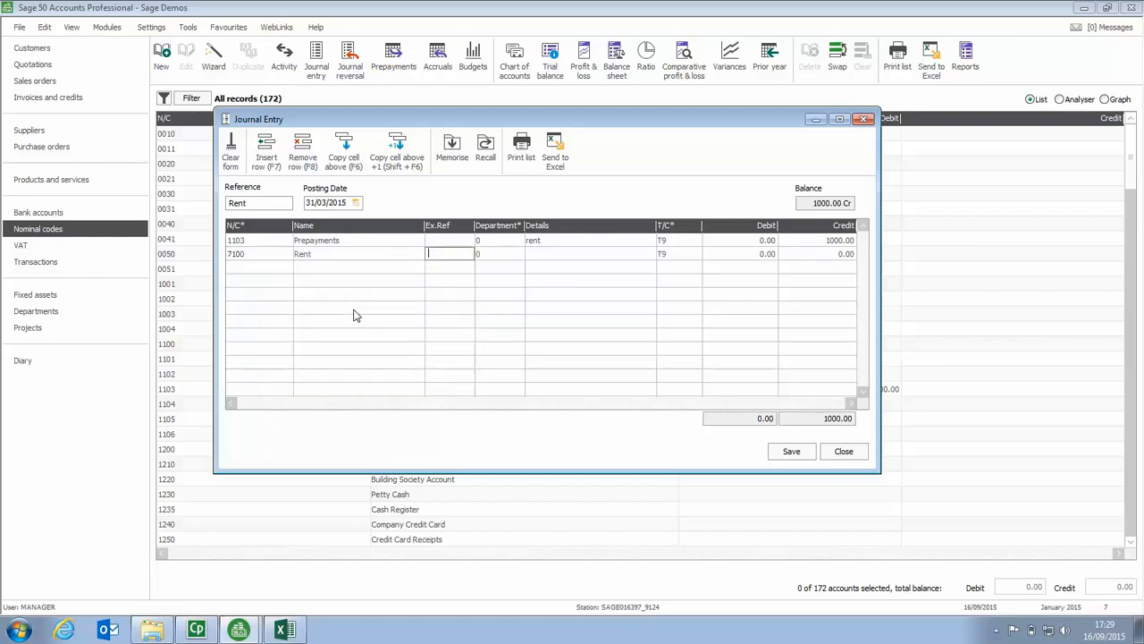
pyautogui.write('rent')
pyautogui.press('Tab')
pyautogui.press('Tab')
pyautogui.write('1000')
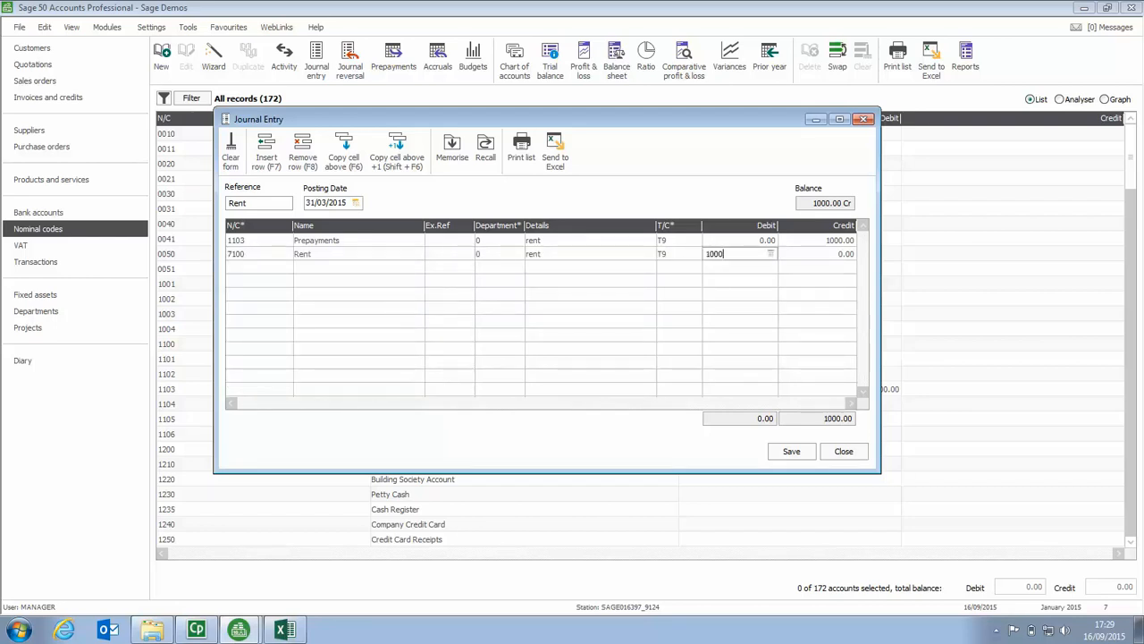
pyautogui.press('Tab')
pyautogui.press('Tab')
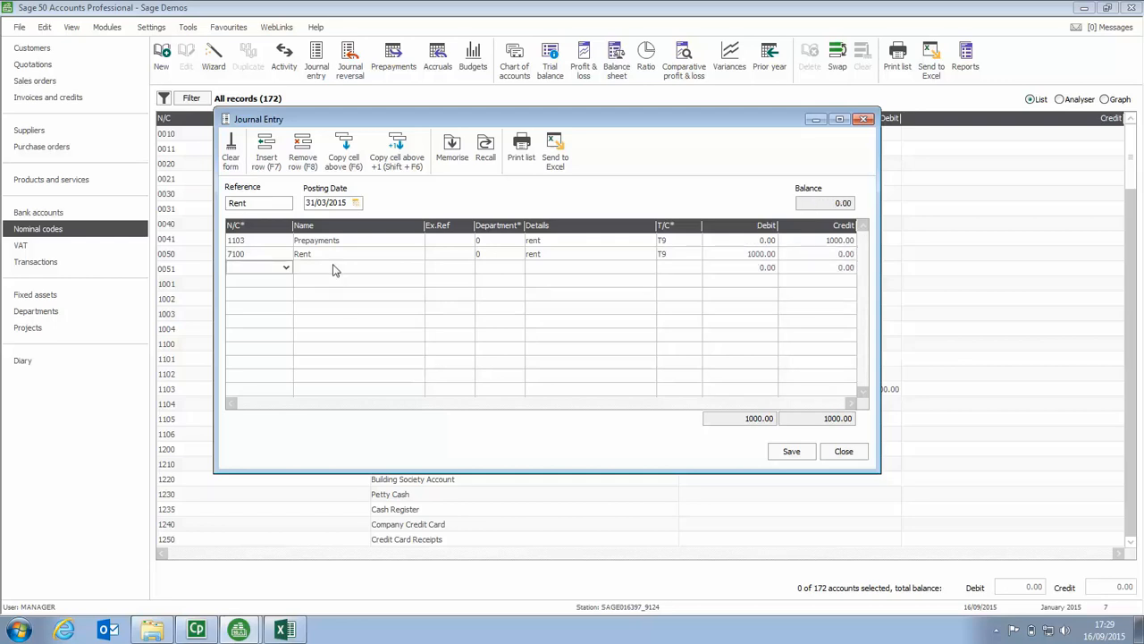
pyautogui.click(792, 452)
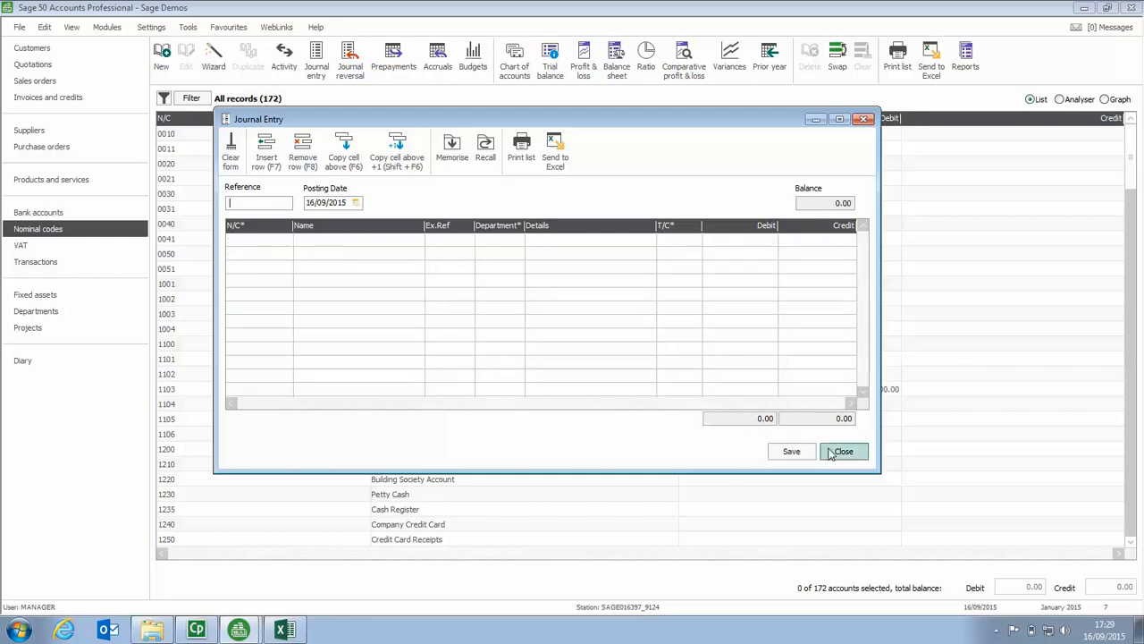
pyautogui.click(843, 452)
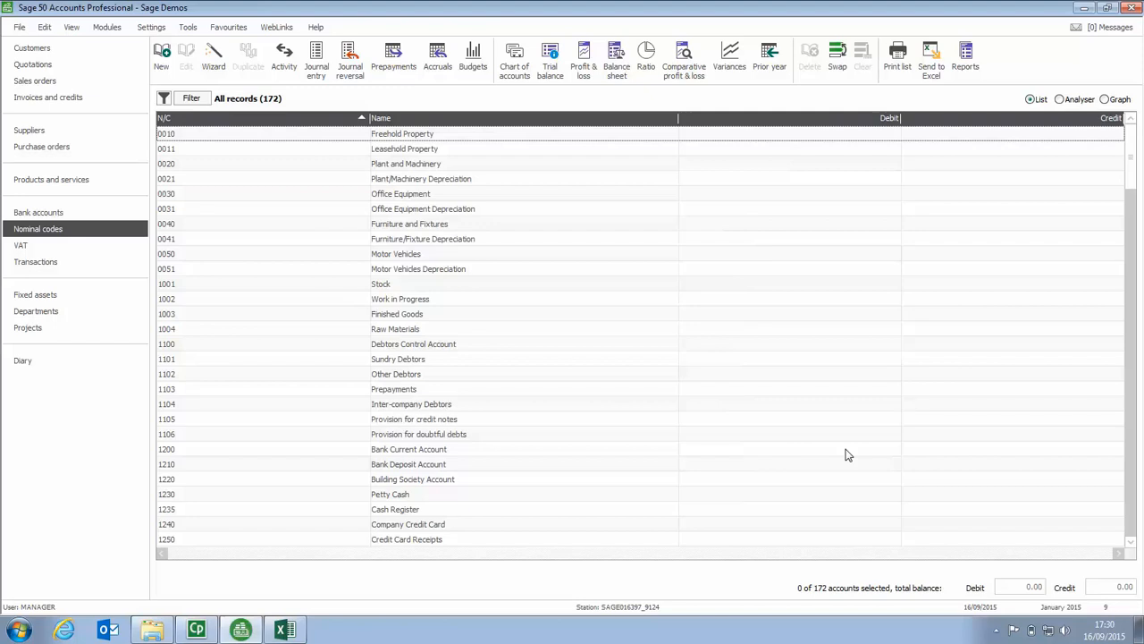
# Preview the Profit and Loss report for January 2015 only, examine the Rent and Rates figures enlarged, and close it.
pyautogui.click(583, 65)
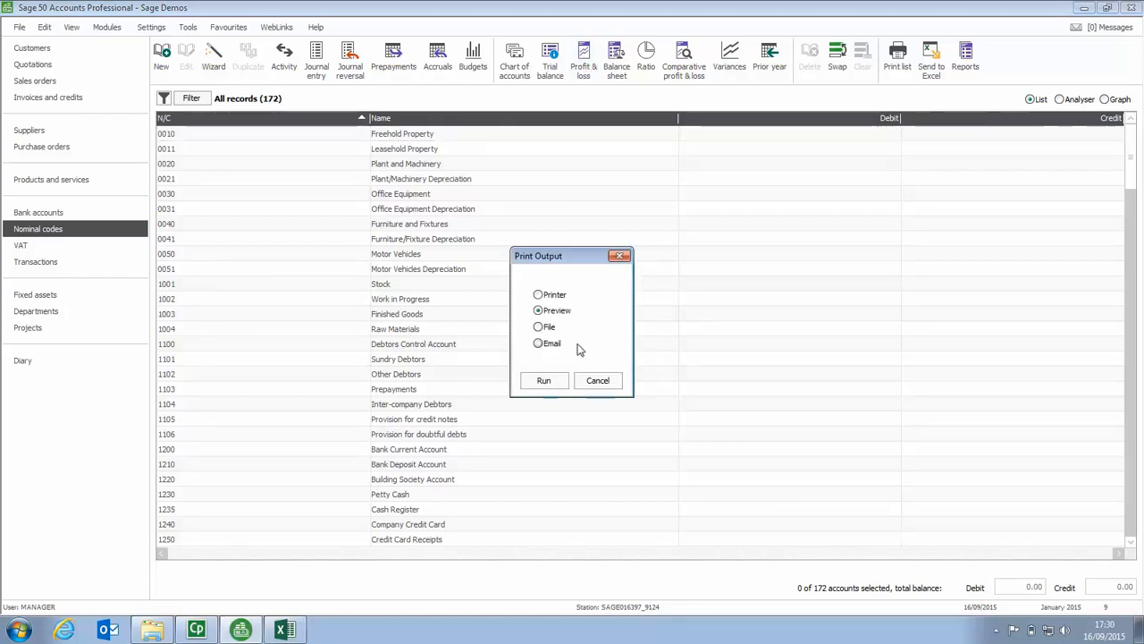
pyautogui.click(556, 382)
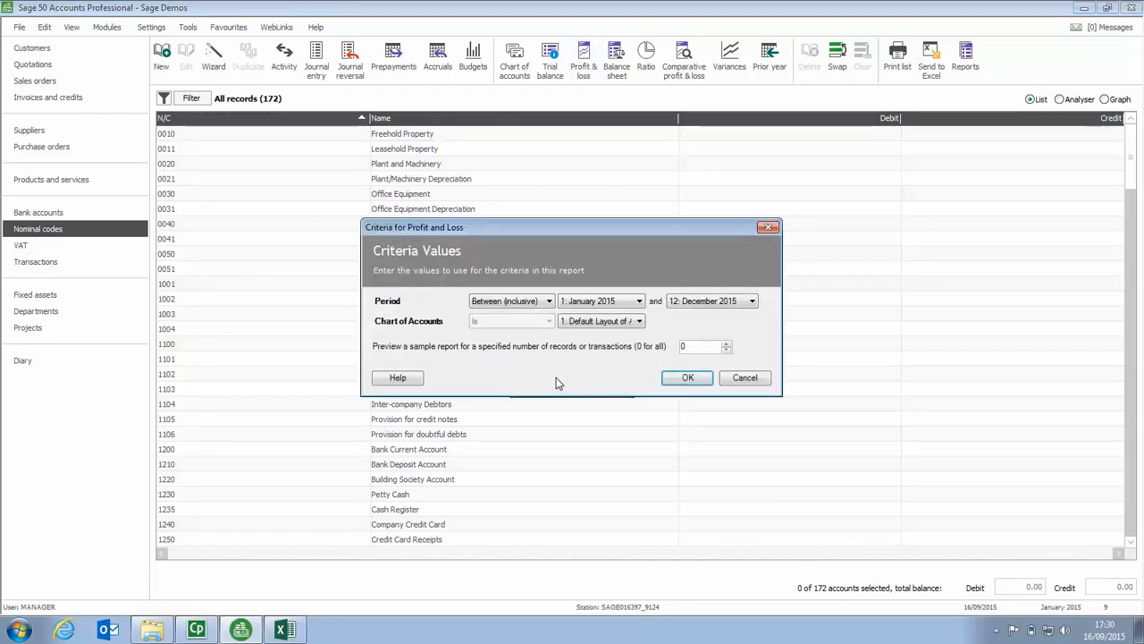
pyautogui.click(742, 301)
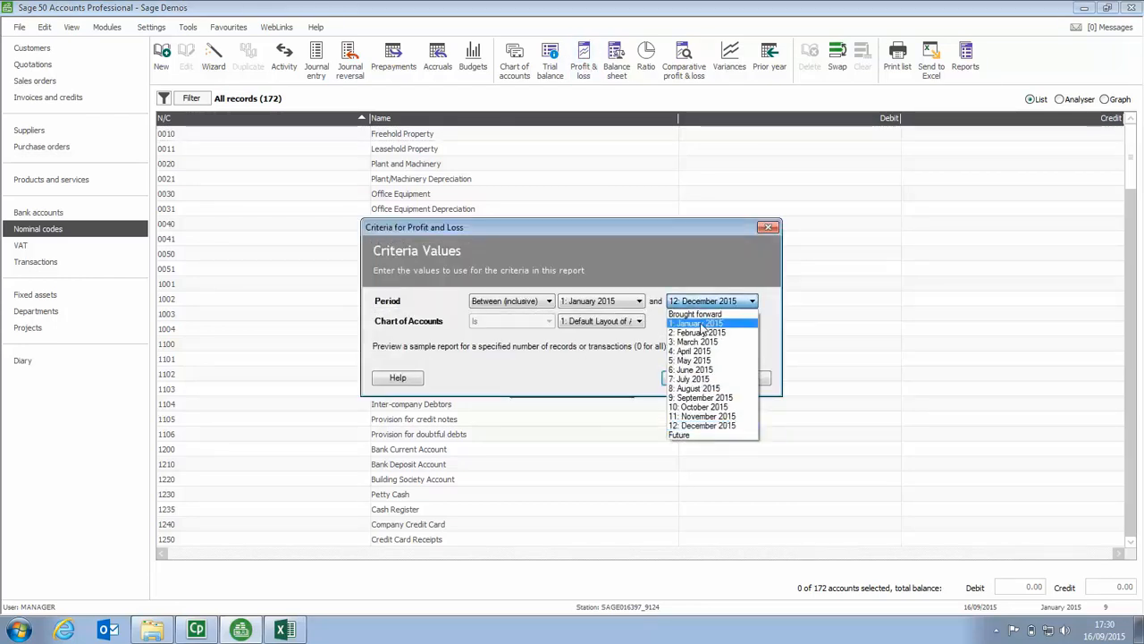
pyautogui.click(703, 324)
pyautogui.click(689, 378)
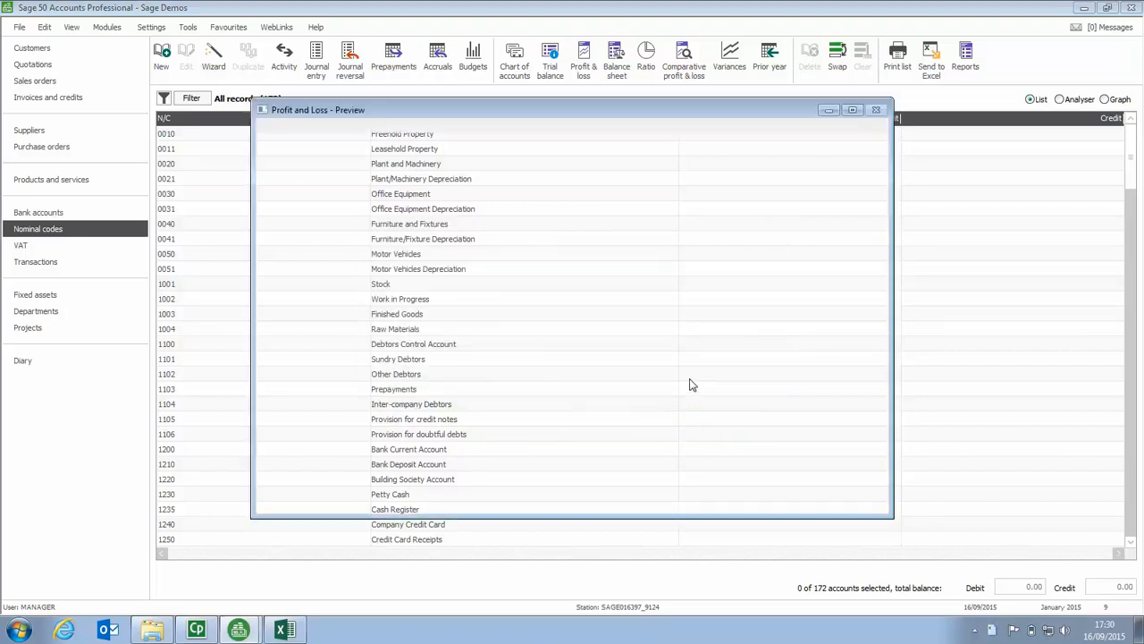
pyautogui.click(852, 111)
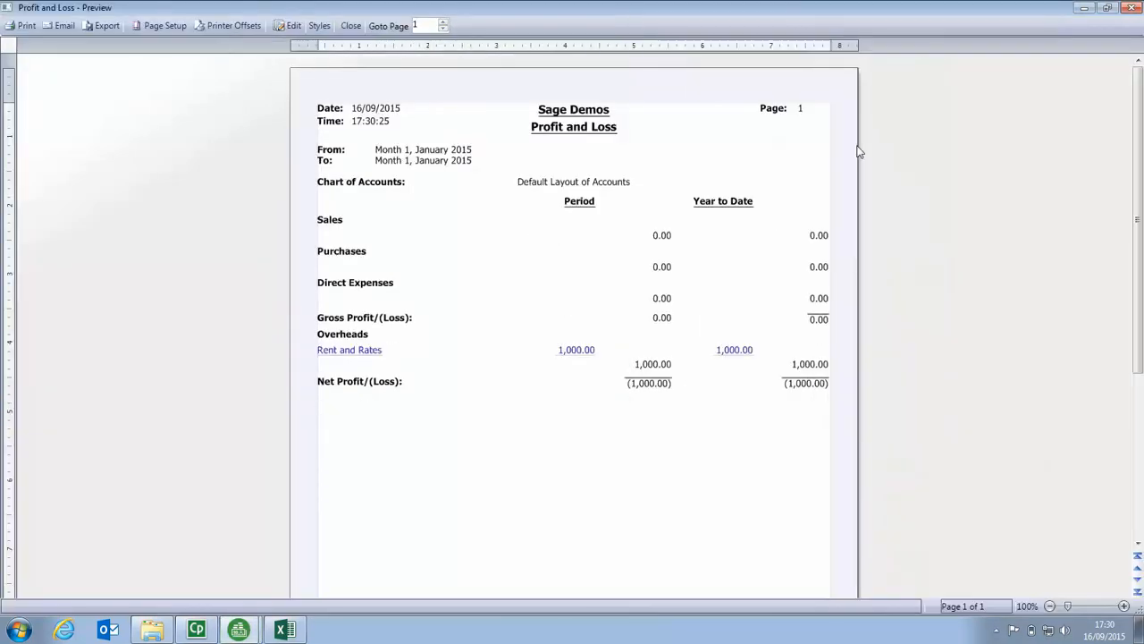
pyautogui.click(1125, 608)
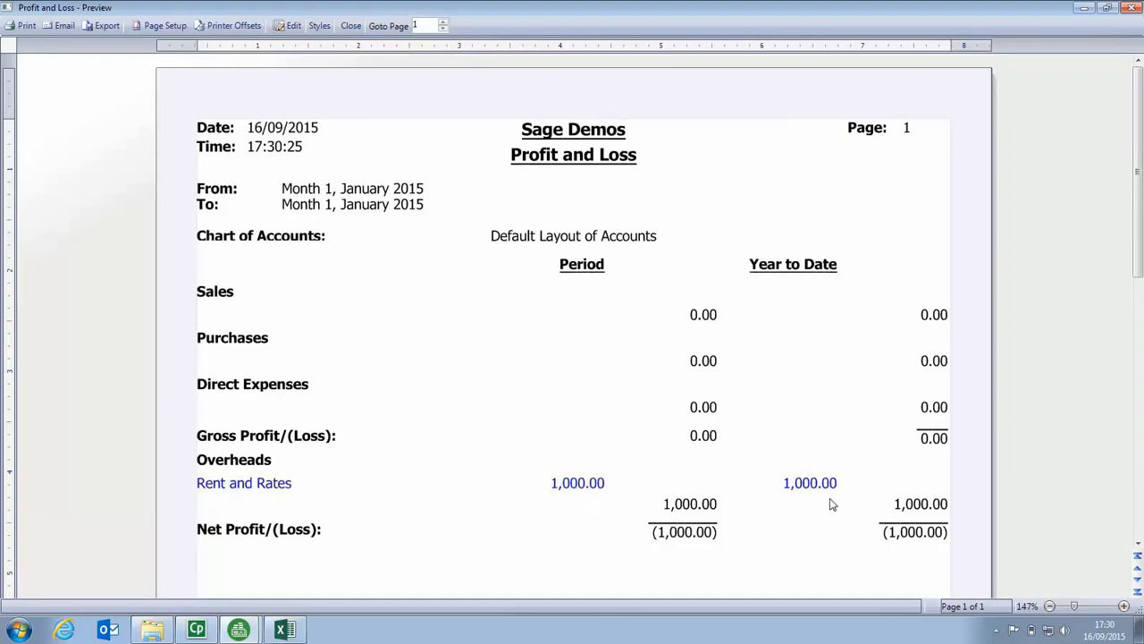
pyautogui.click(351, 25)
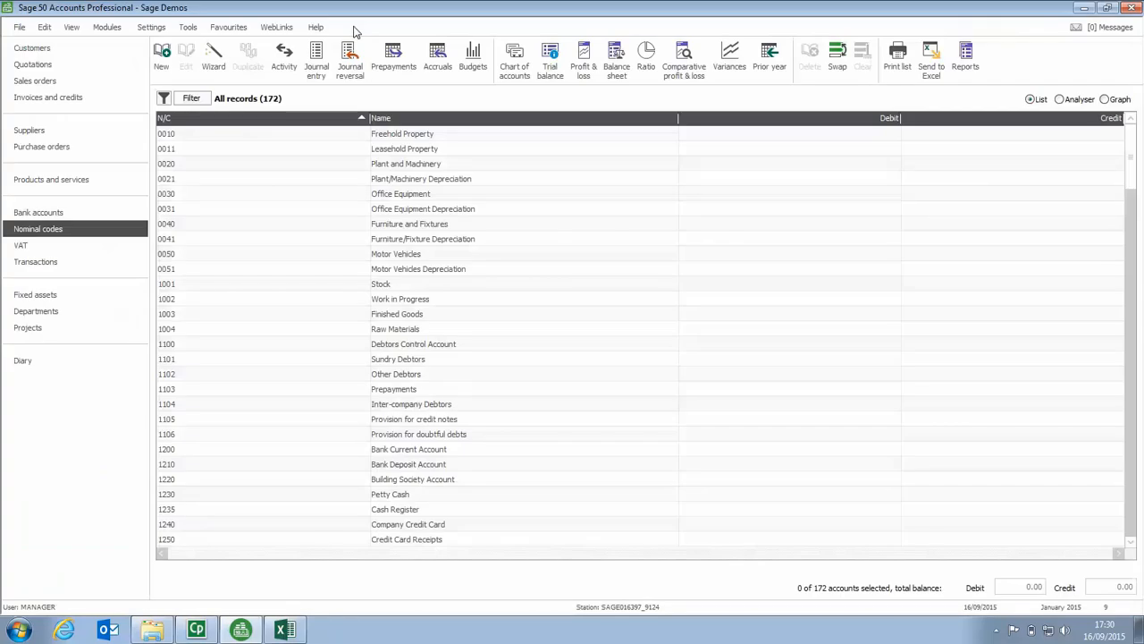
# Preview the Profit and Loss report from February 2015 to February 2015, check its period and year-to-date rent, and close it.
pyautogui.click(582, 64)
pyautogui.click(544, 380)
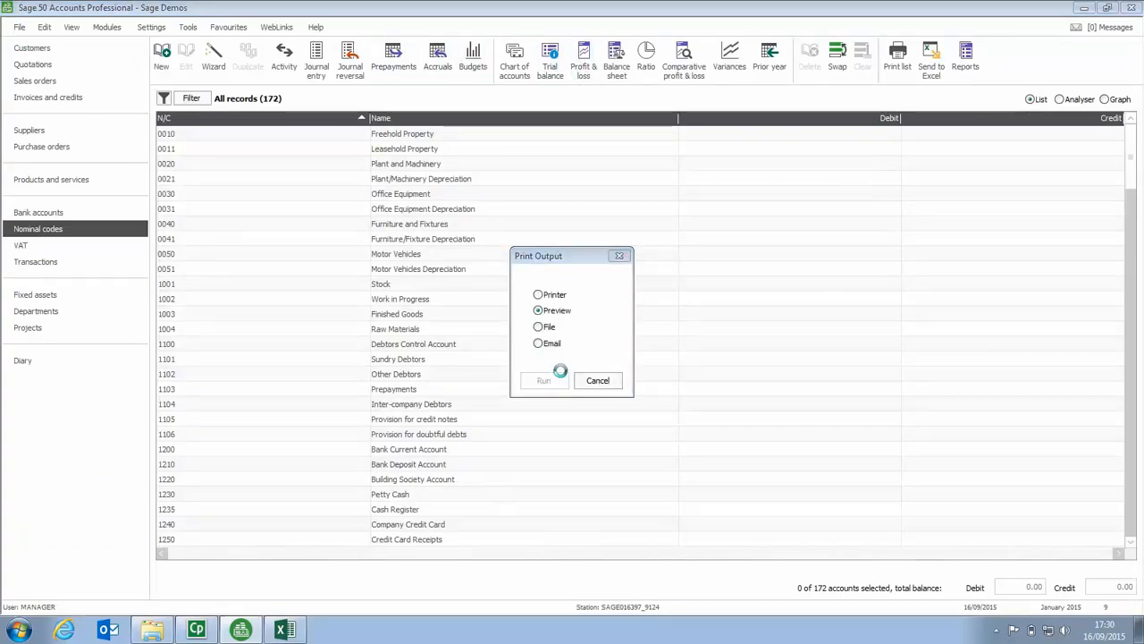
pyautogui.click(620, 302)
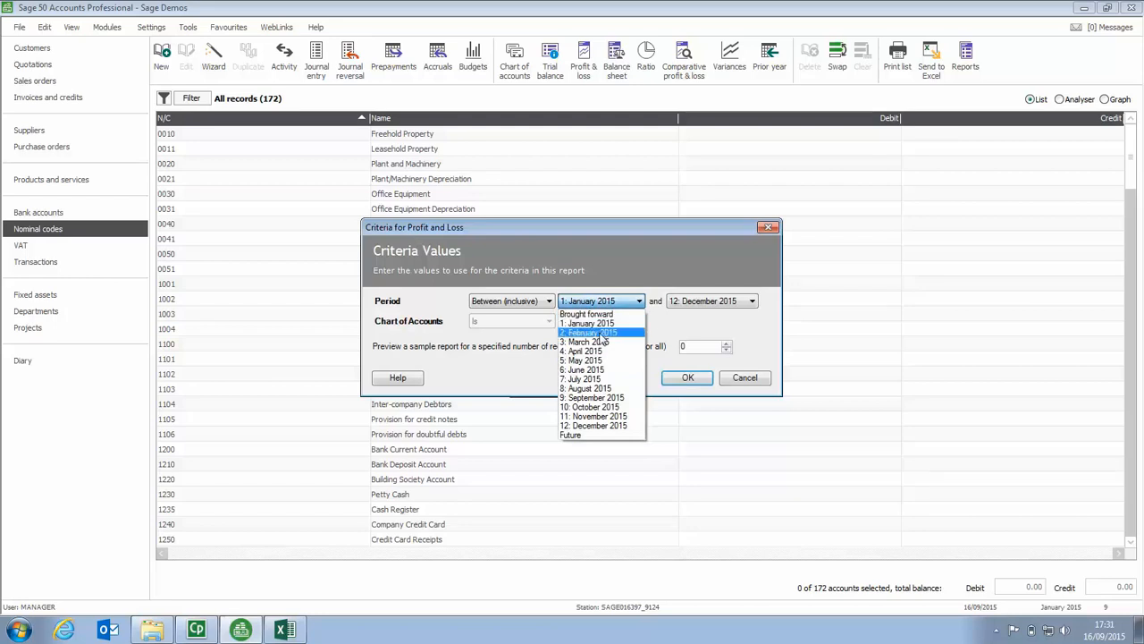
pyautogui.click(603, 334)
pyautogui.click(716, 301)
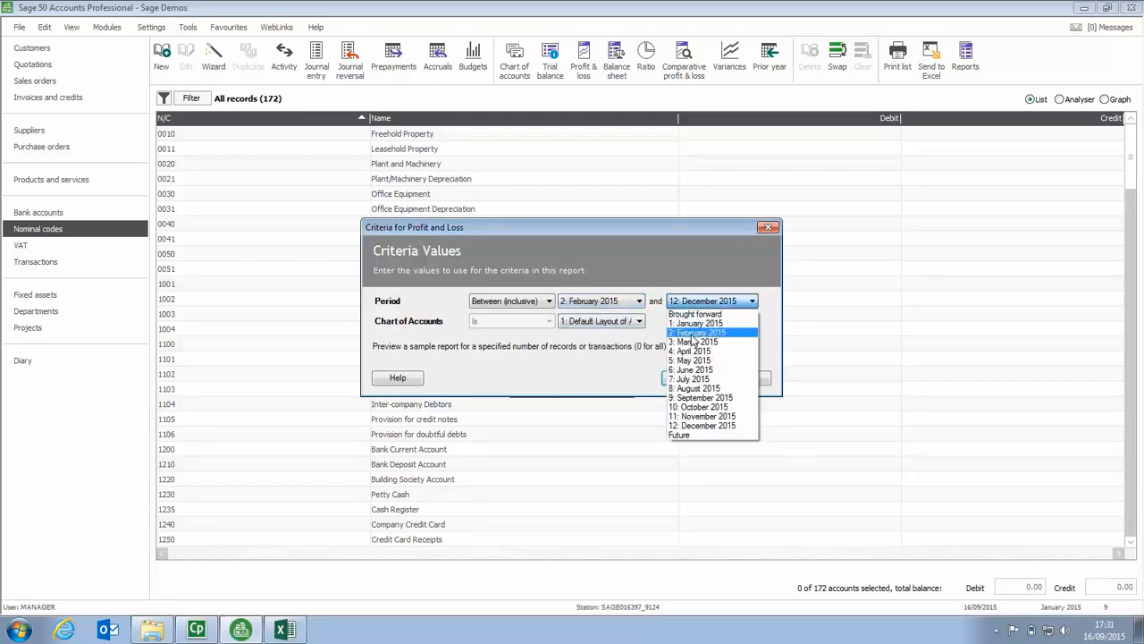
pyautogui.click(694, 333)
pyautogui.click(695, 377)
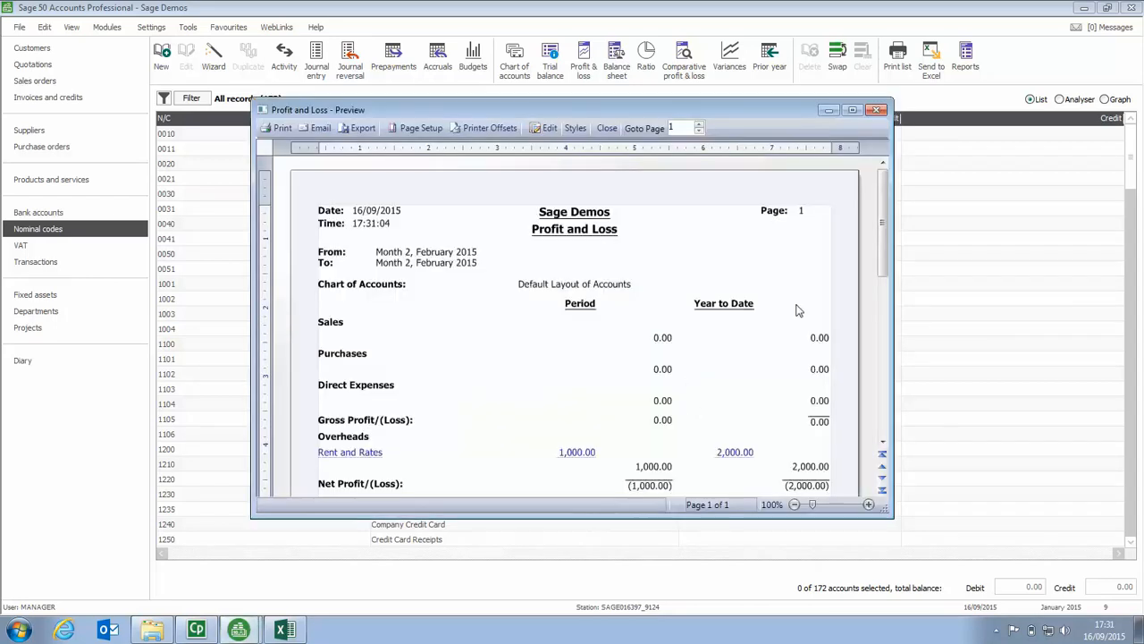
pyautogui.click(852, 109)
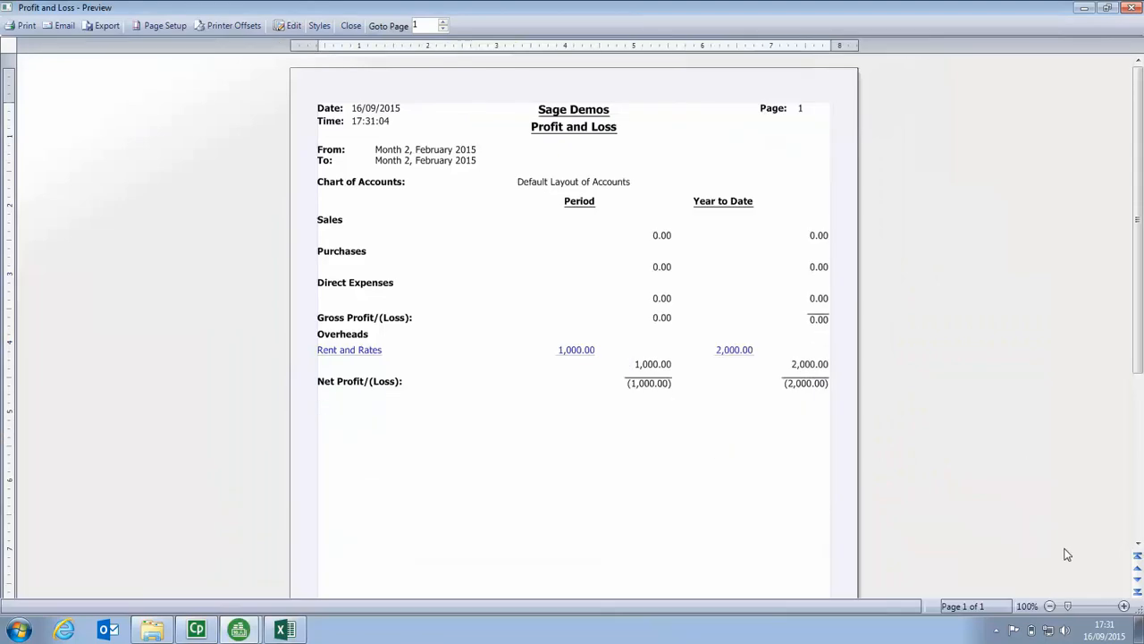
pyautogui.click(1124, 607)
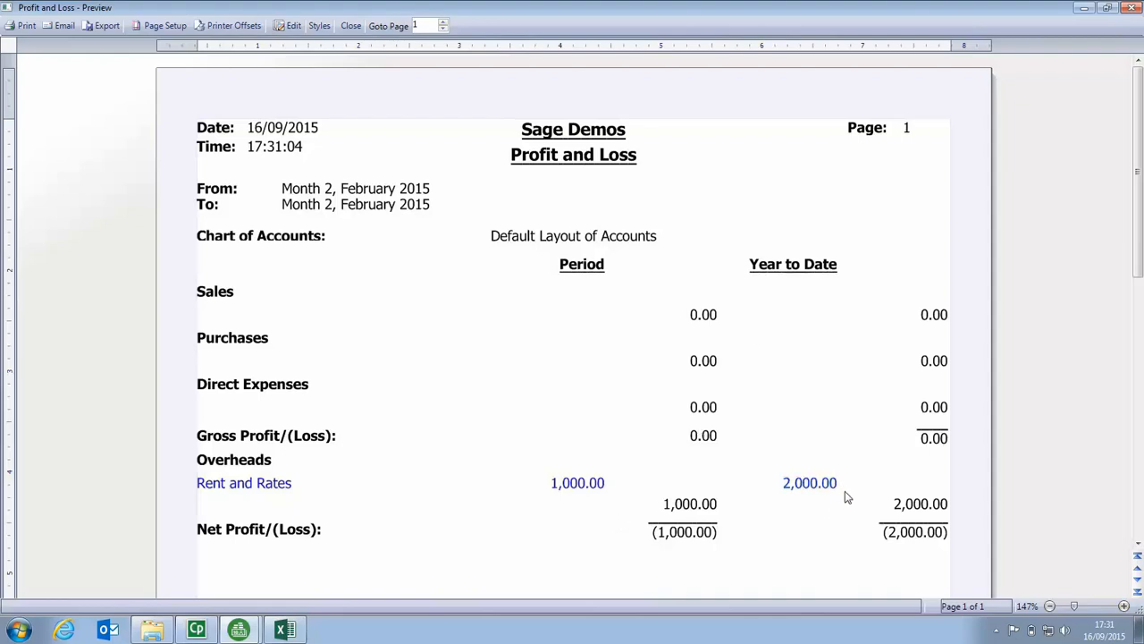
pyautogui.click(350, 26)
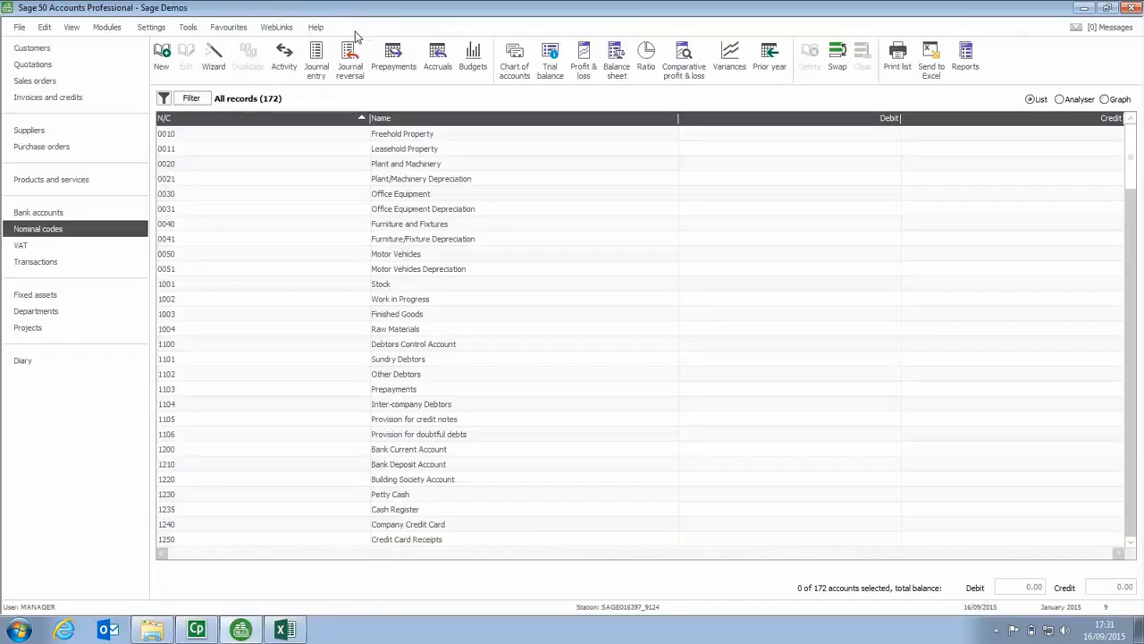
# Preview the Profit and Loss report from March 2015 to March 2015 and examine the enlarged period and year-to-date rent.
pyautogui.click(582, 59)
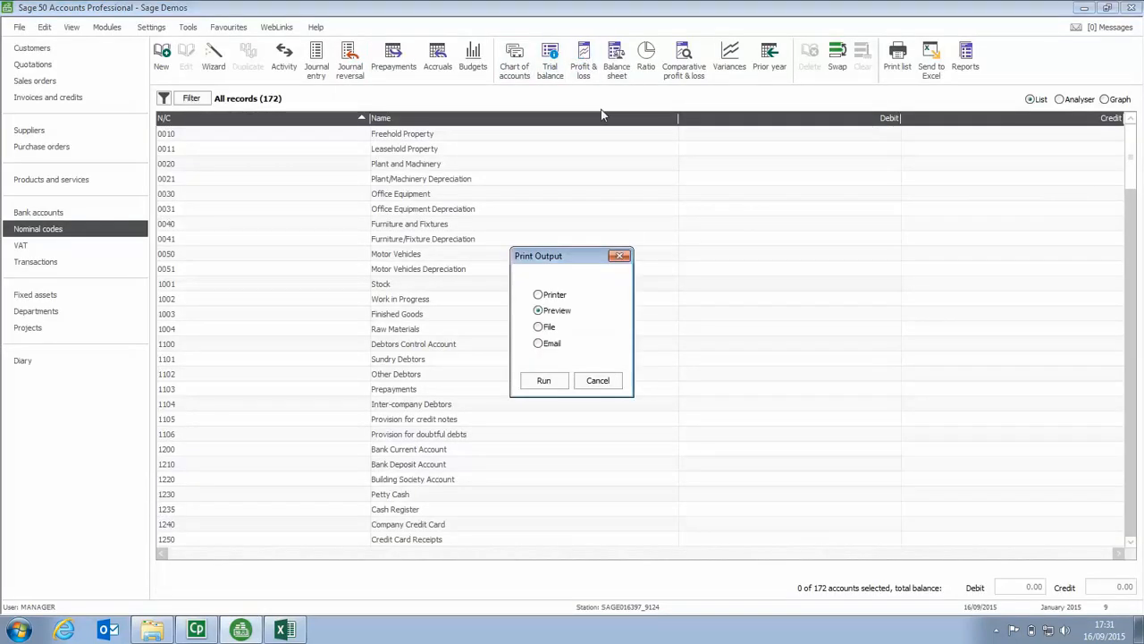
pyautogui.click(547, 381)
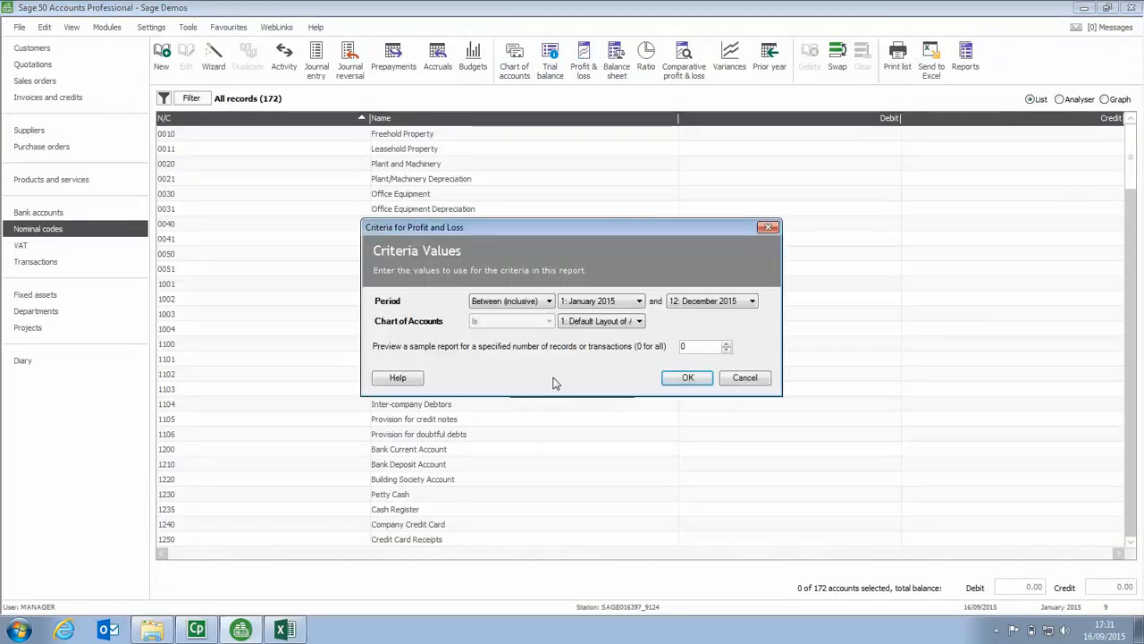
pyautogui.click(617, 301)
pyautogui.click(602, 343)
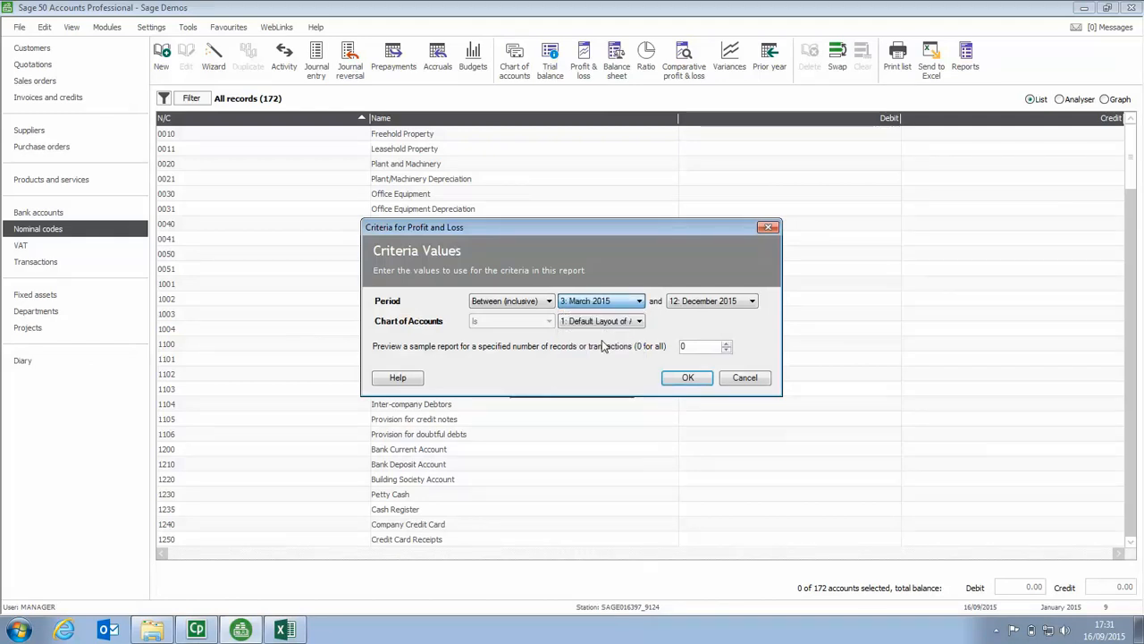
pyautogui.click(708, 304)
pyautogui.click(697, 342)
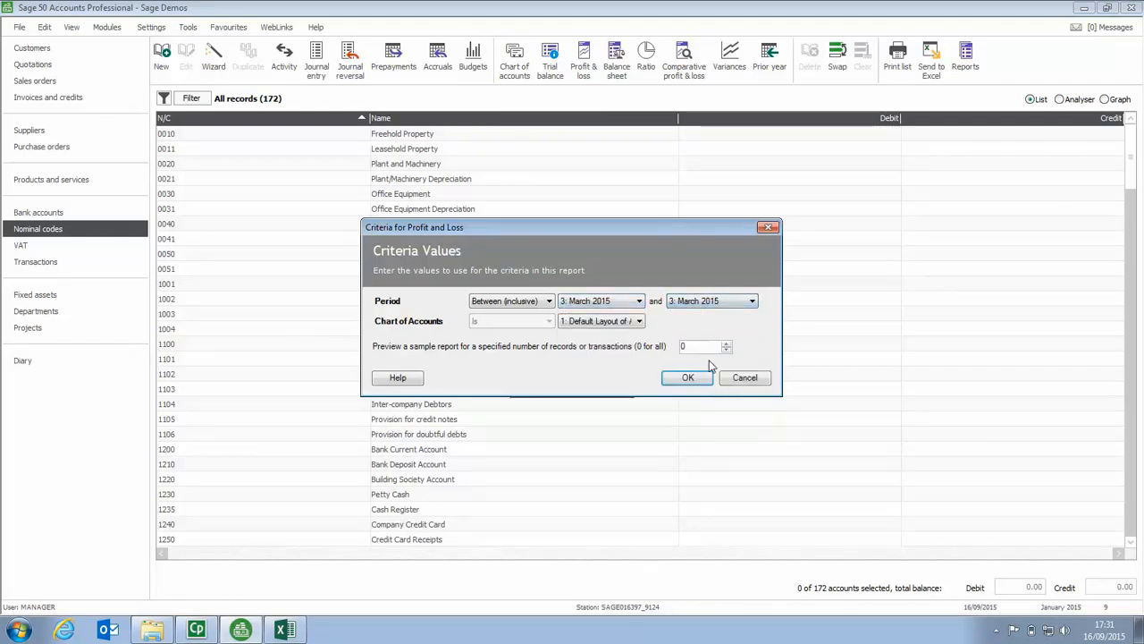
pyautogui.click(697, 381)
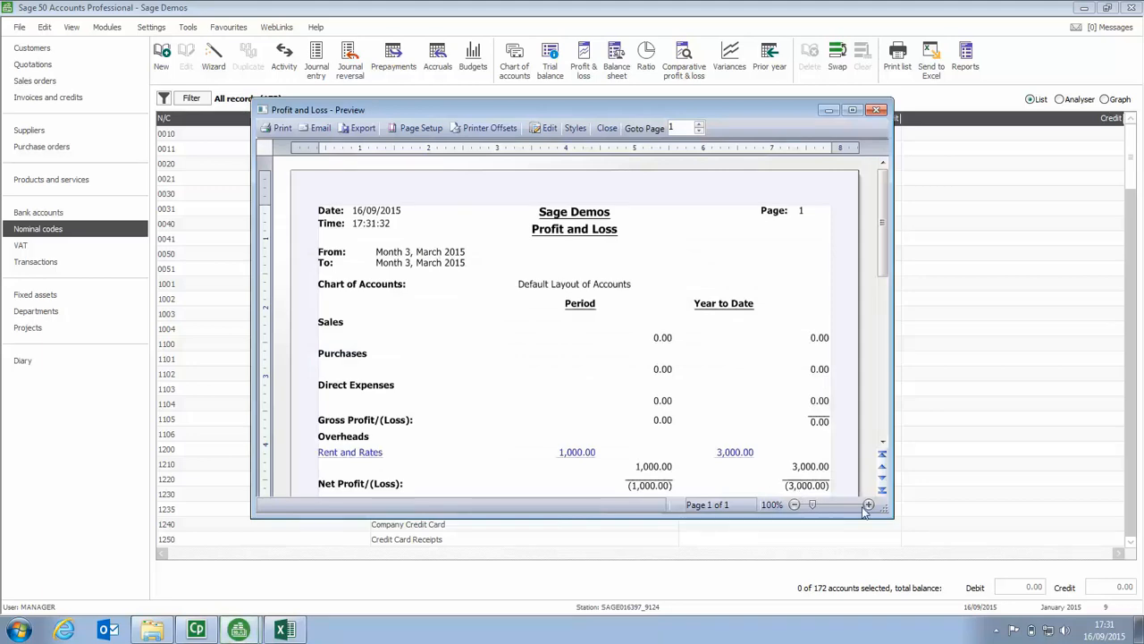
pyautogui.click(852, 109)
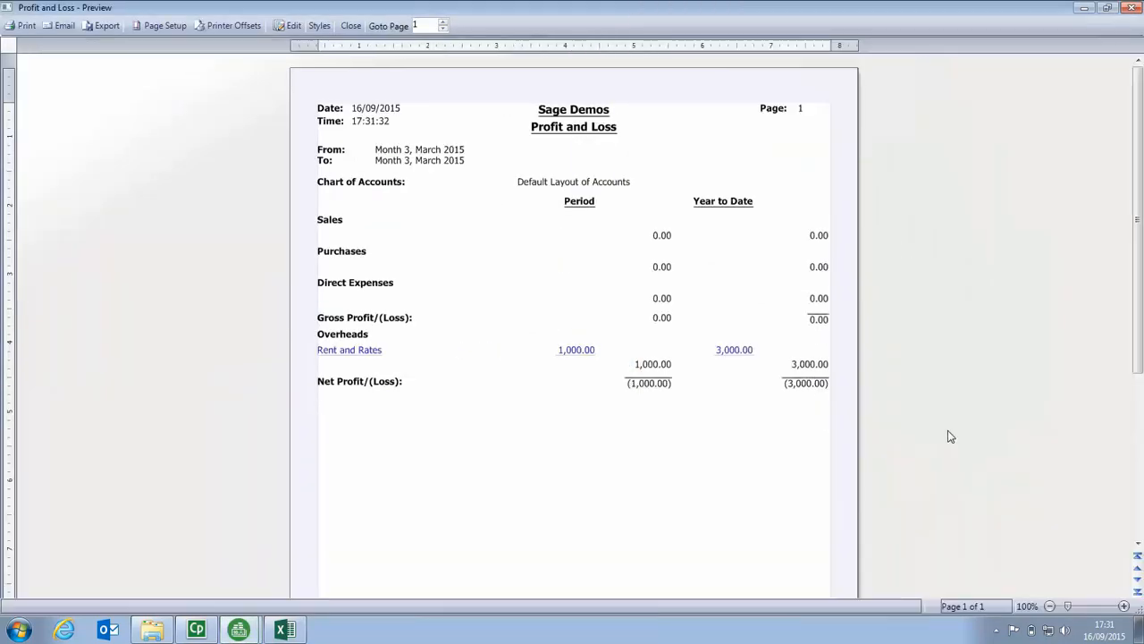
pyautogui.click(1124, 606)
pyautogui.click(1124, 606)
pyautogui.click(1125, 607)
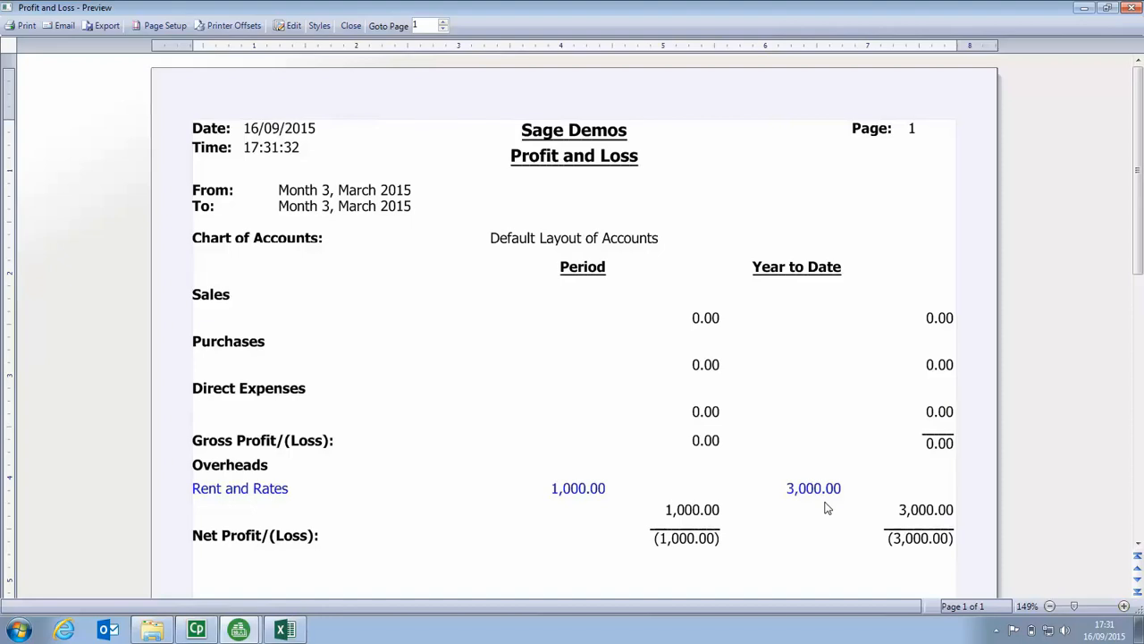
# Close the Profit and Loss preview and preview the Balance Sheet for the period January 2015 to January 2015.
pyautogui.click(350, 26)
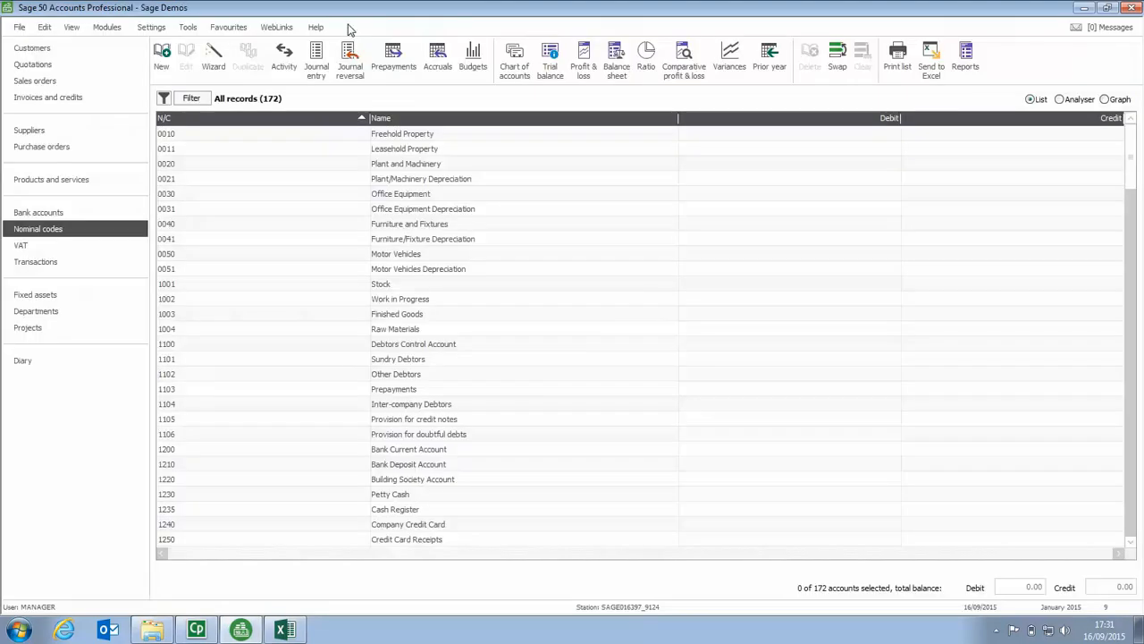
pyautogui.click(617, 55)
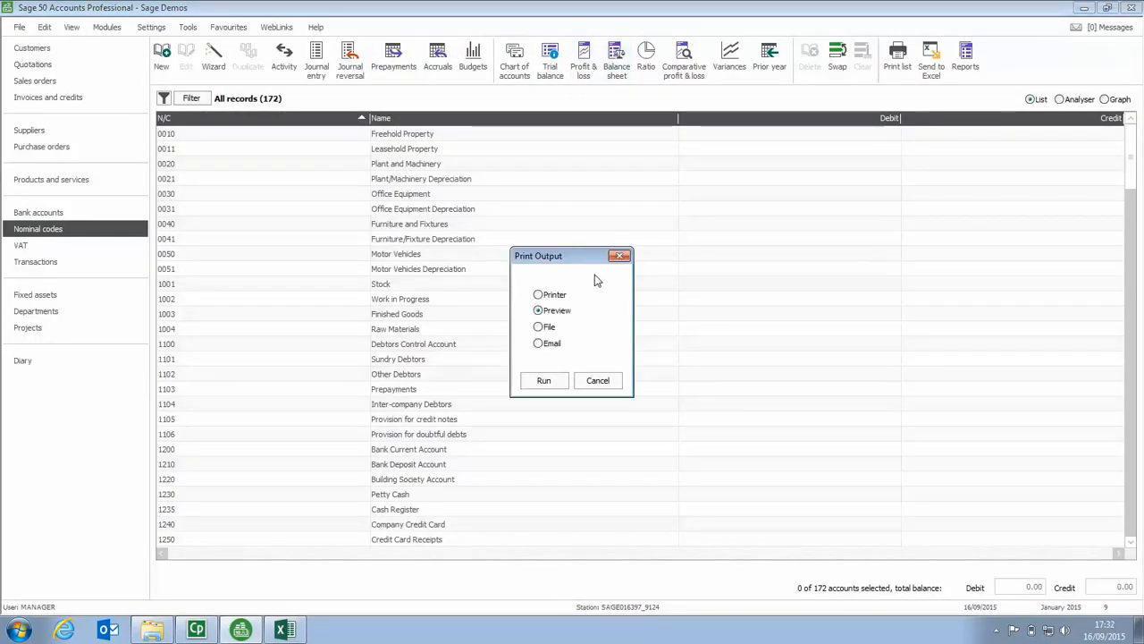
pyautogui.click(544, 382)
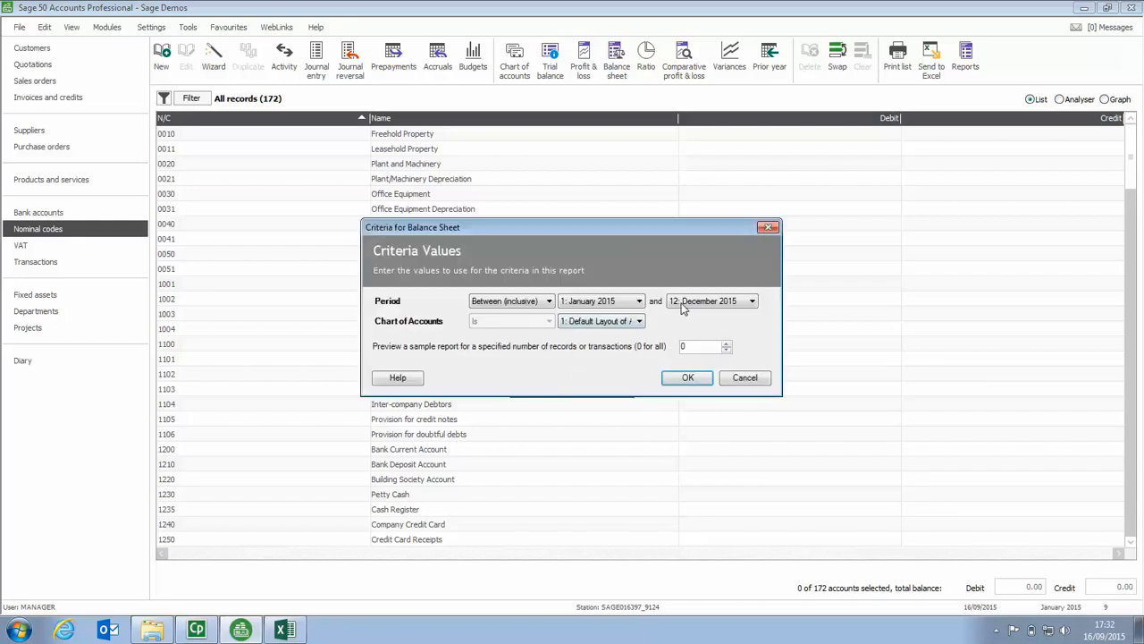
pyautogui.click(753, 300)
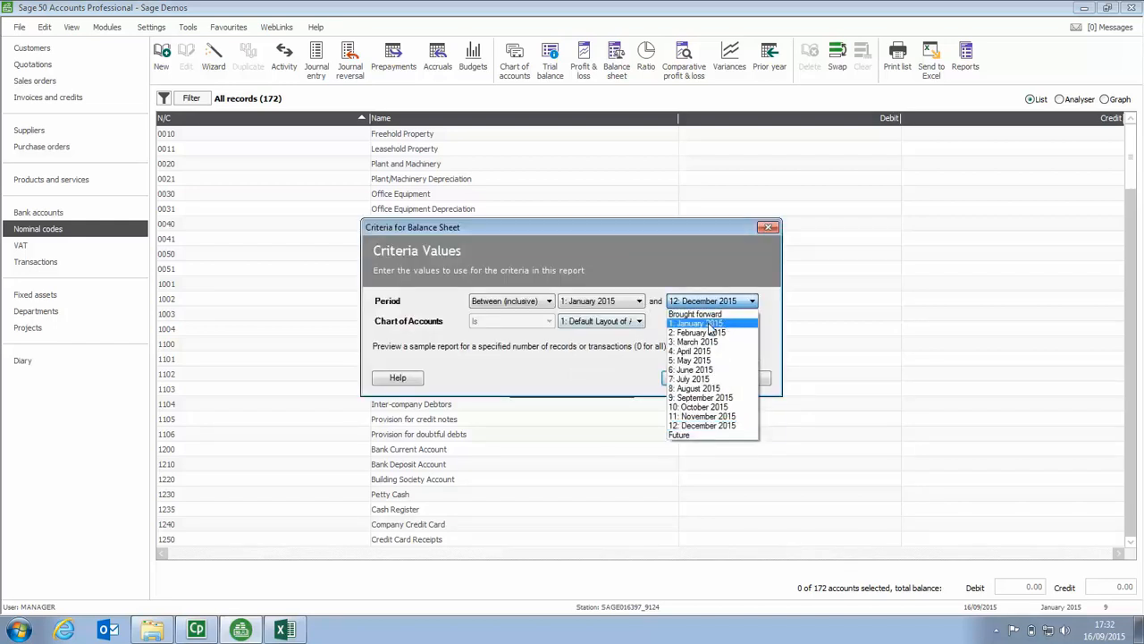
pyautogui.click(707, 323)
pyautogui.click(695, 379)
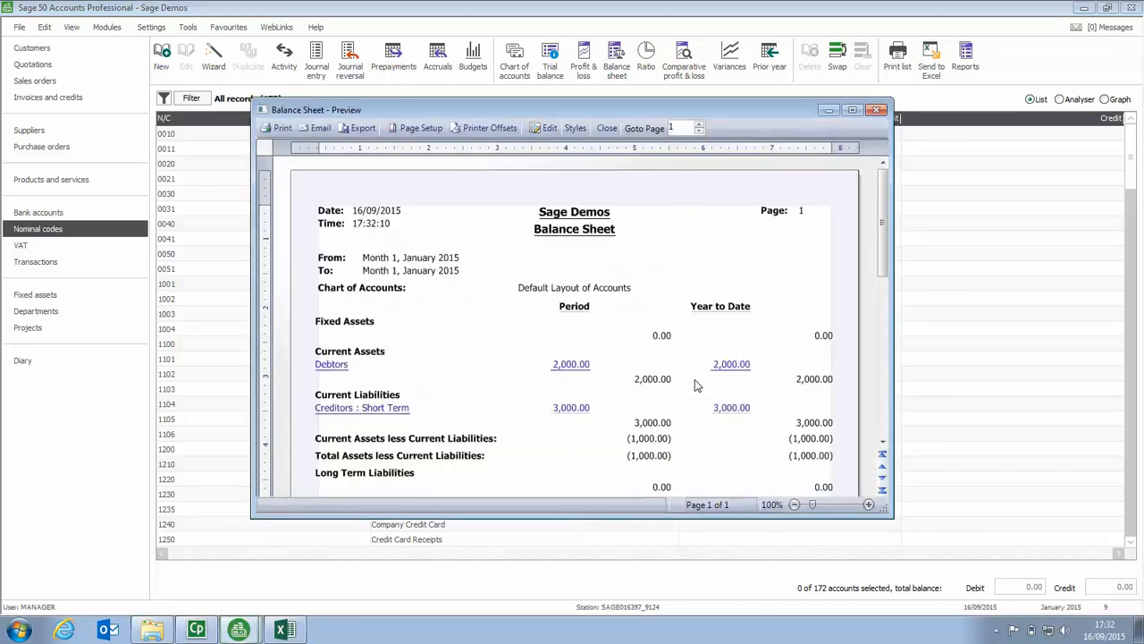
# Examine the enlarged January Balance Sheet and the category breakdown behind its Debtors figure, closing both reports.
pyautogui.click(853, 109)
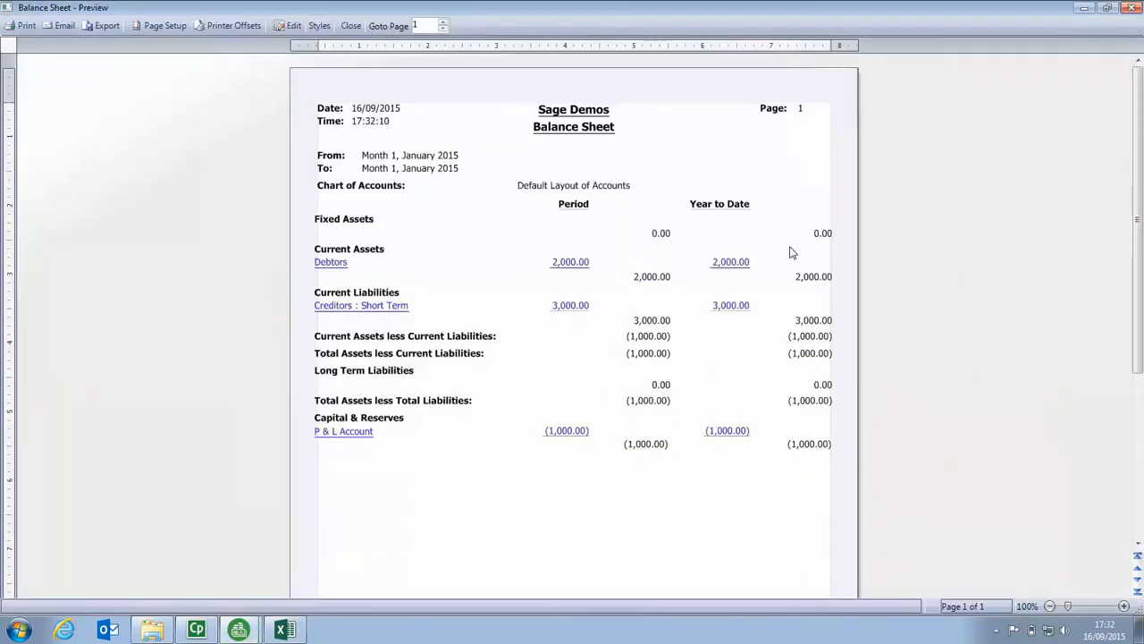
pyautogui.click(1124, 607)
pyautogui.click(1124, 607)
pyautogui.click(1125, 607)
pyautogui.click(1125, 607)
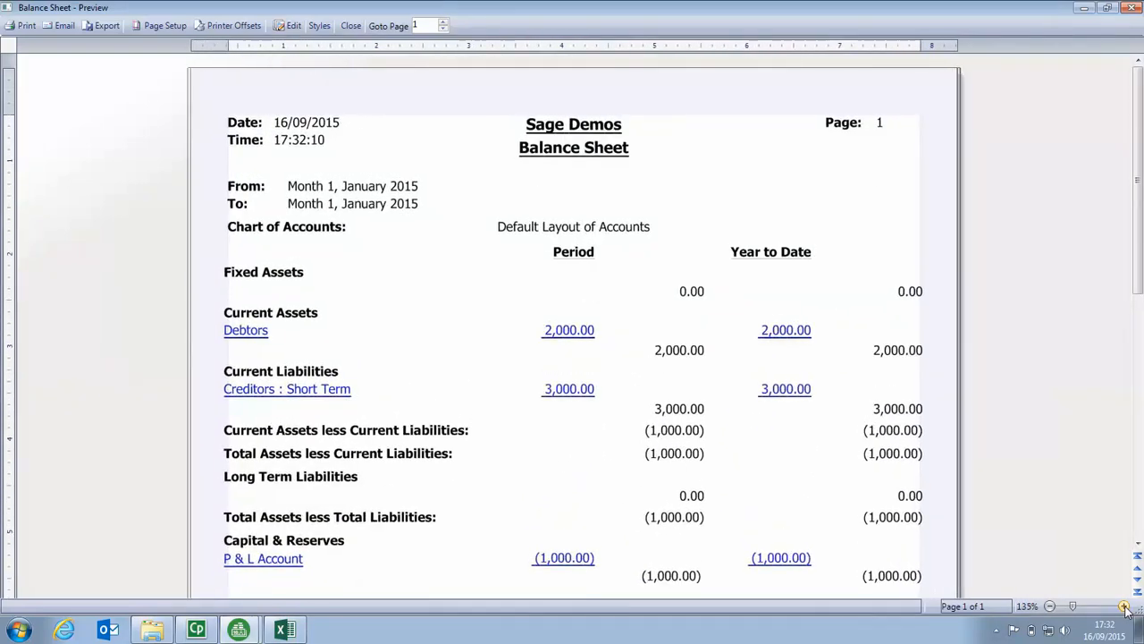
pyautogui.click(1124, 607)
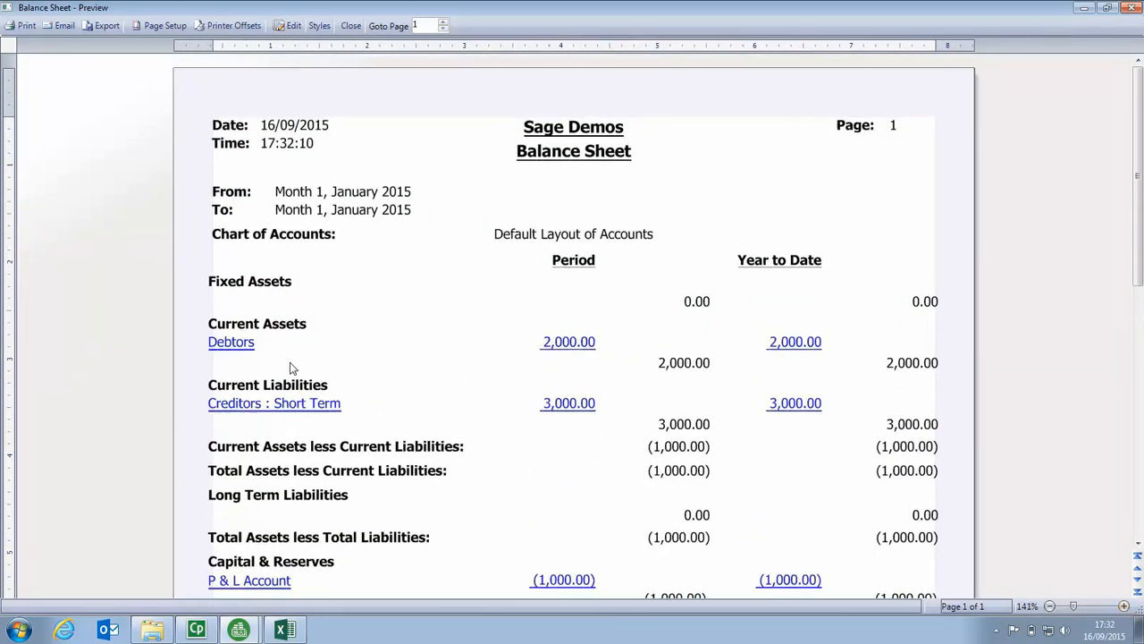
pyautogui.click(228, 344)
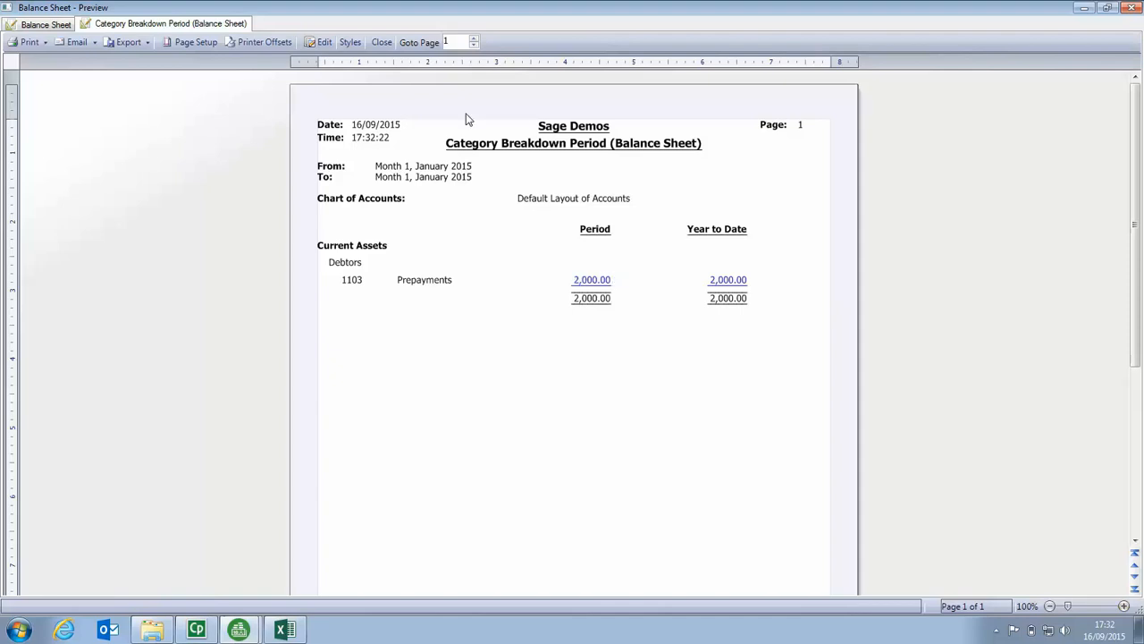
pyautogui.click(382, 43)
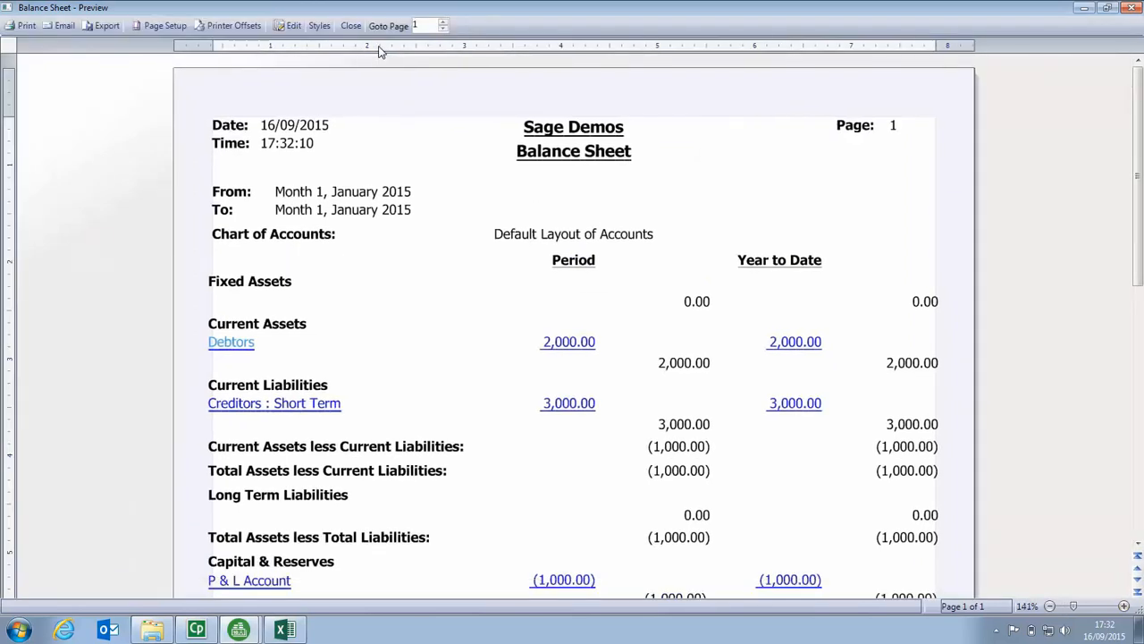
pyautogui.click(379, 45)
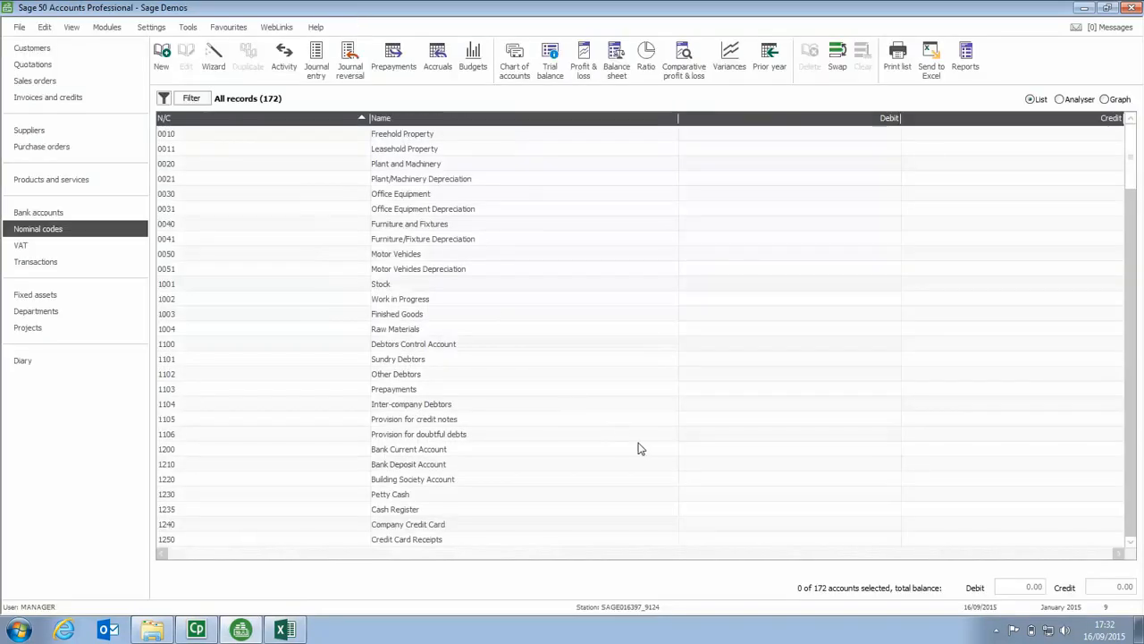